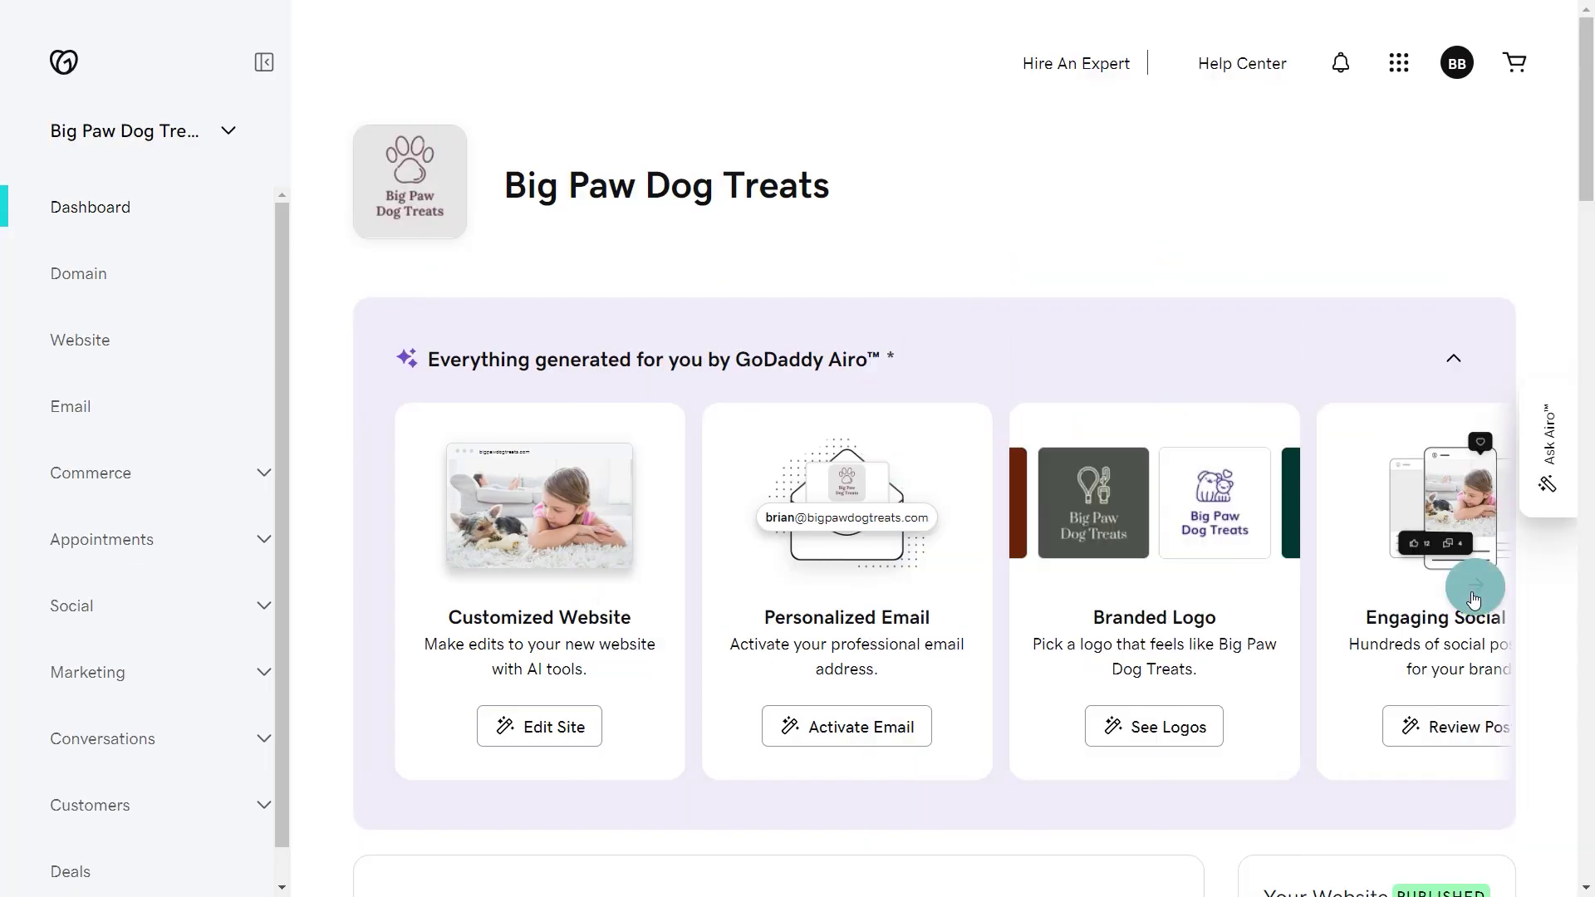
# Bring up the Branded Ad Campaigns suggestion in the Airo carousel and launch an ad.
pyautogui.click(1474, 584)
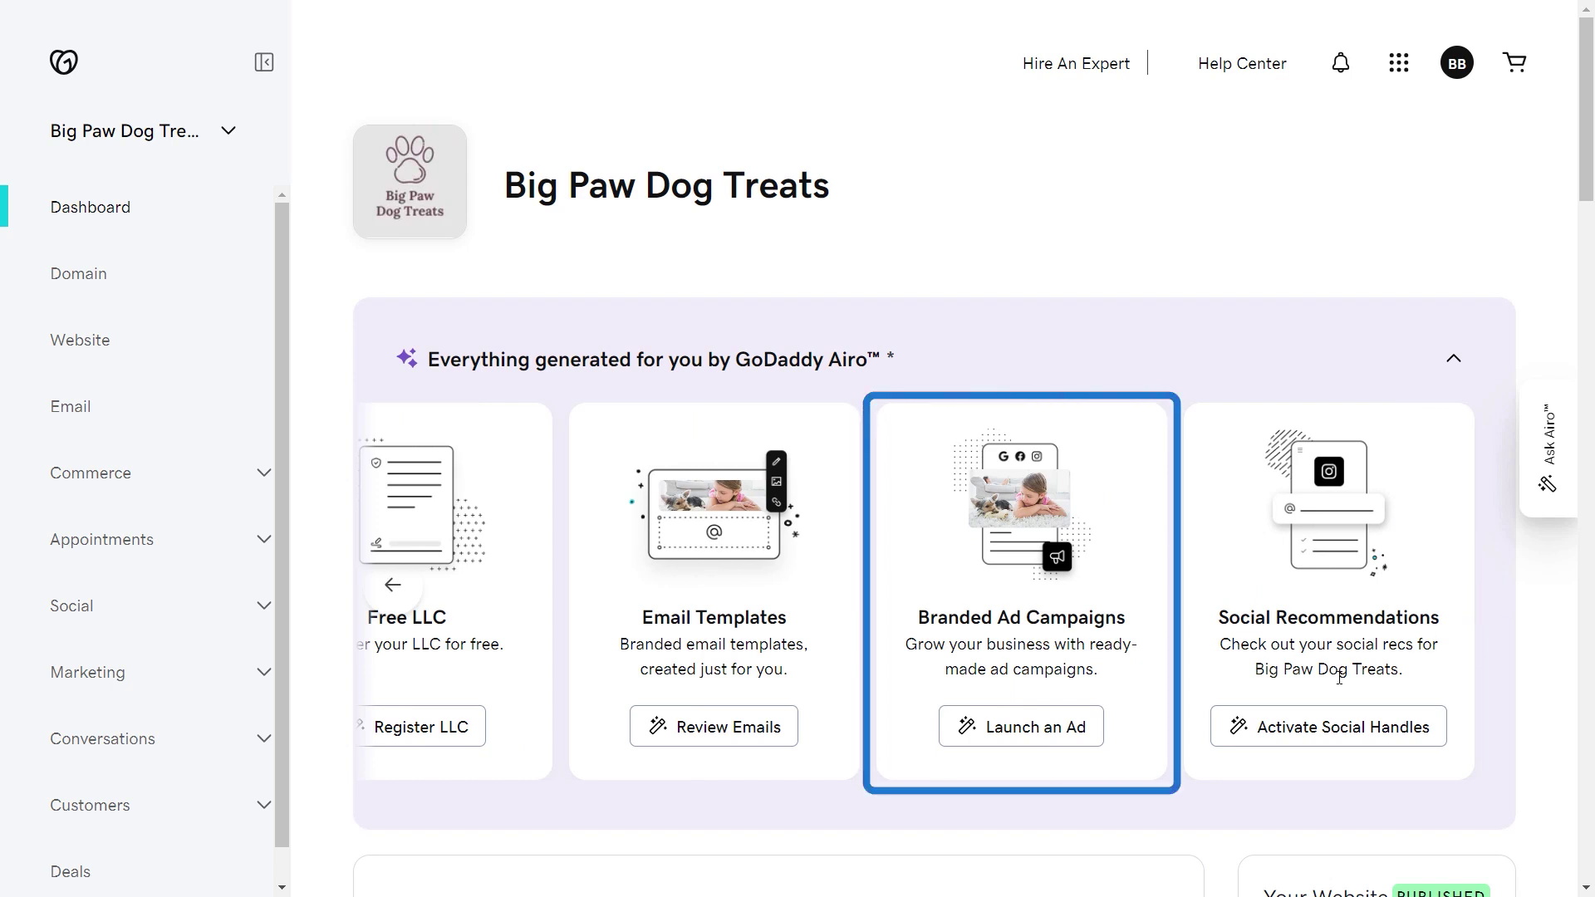
pyautogui.click(1032, 727)
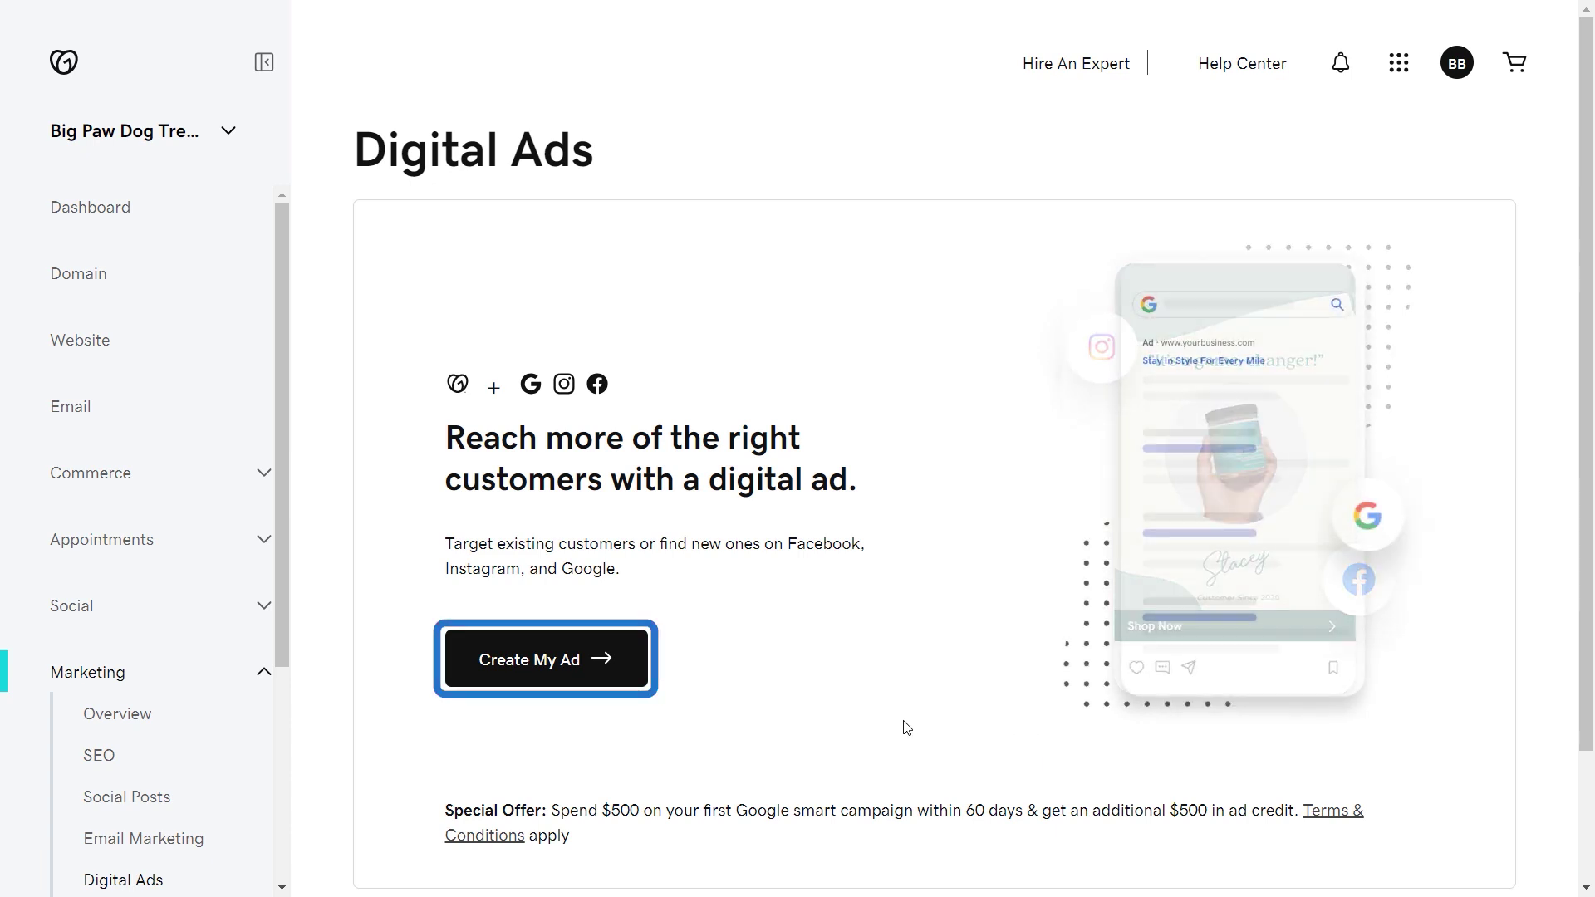
# Create a Facebook & Instagram ad aimed at driving site traffic, using Auto-placement.
pyautogui.click(514, 677)
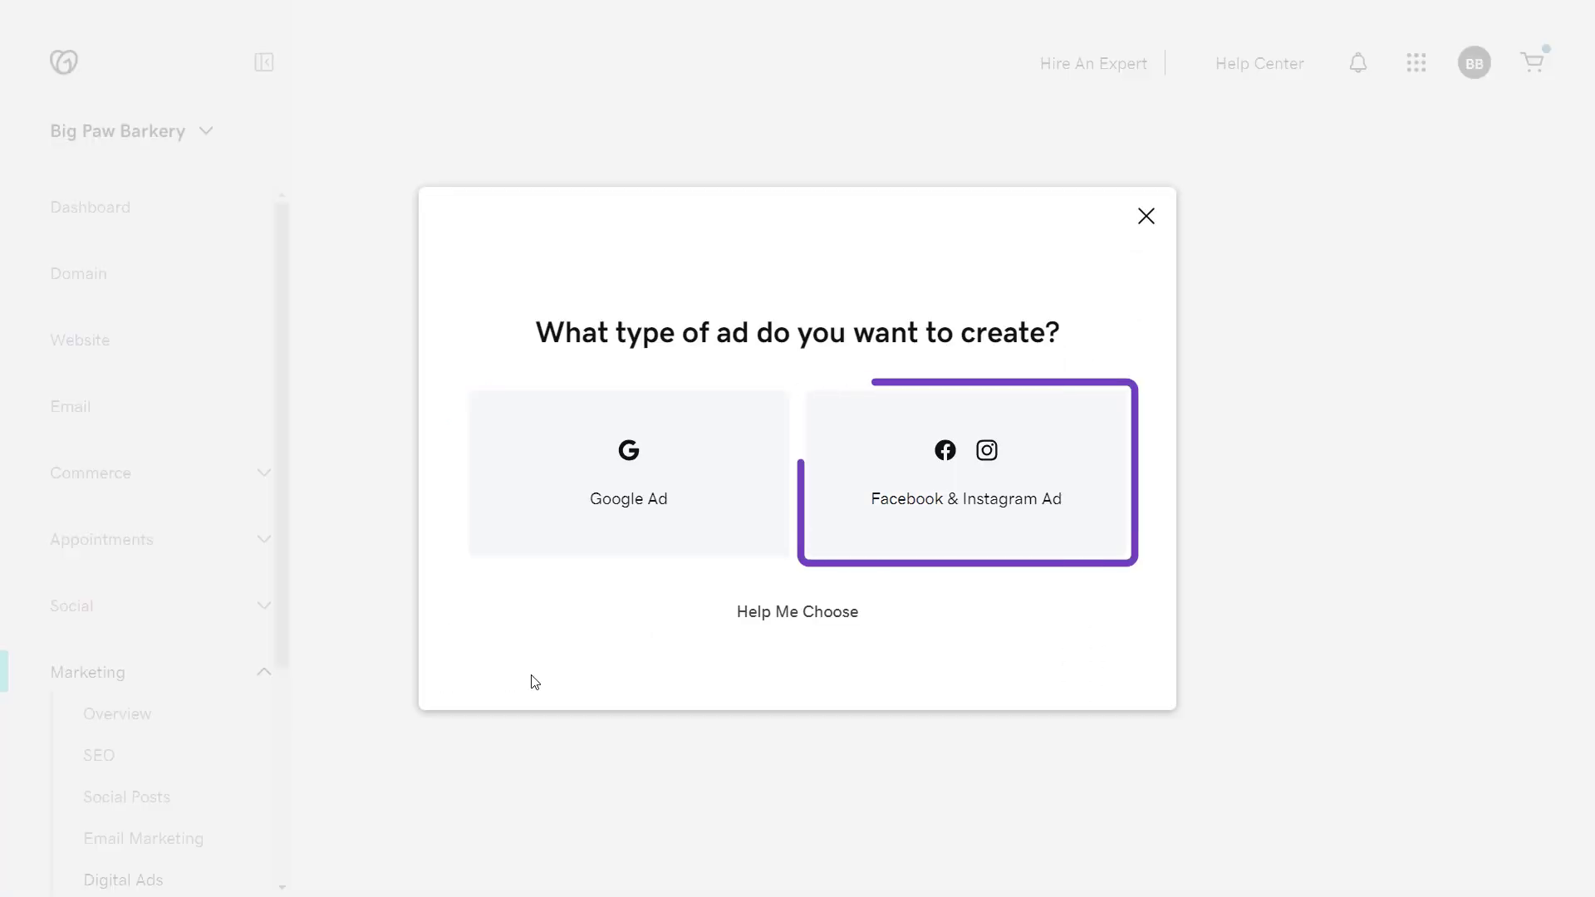
pyautogui.click(909, 505)
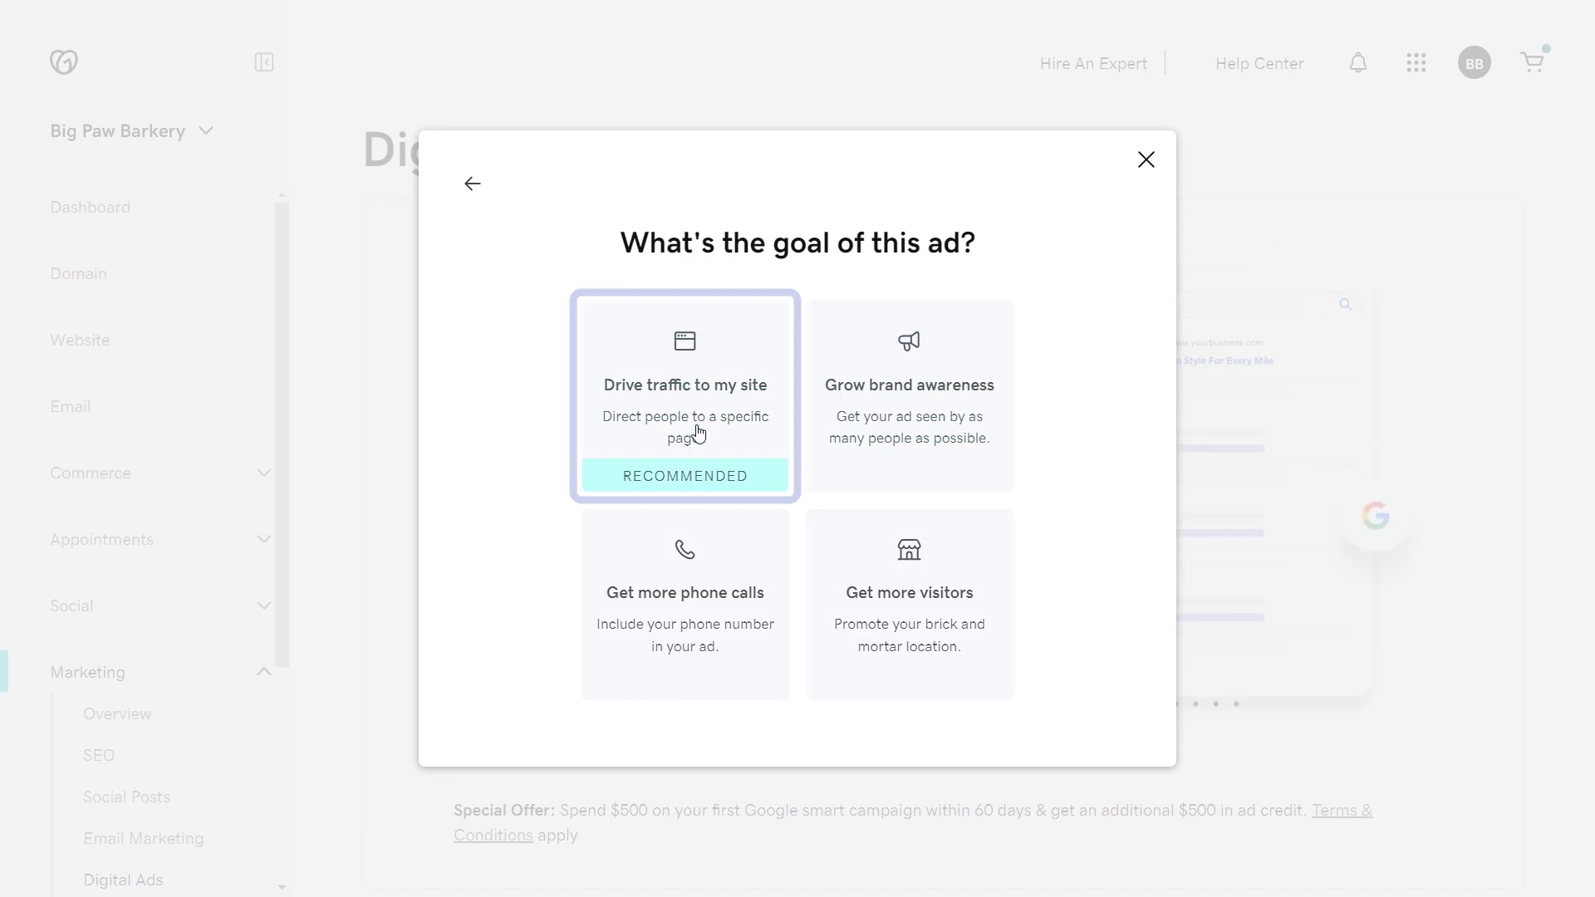
pyautogui.click(694, 340)
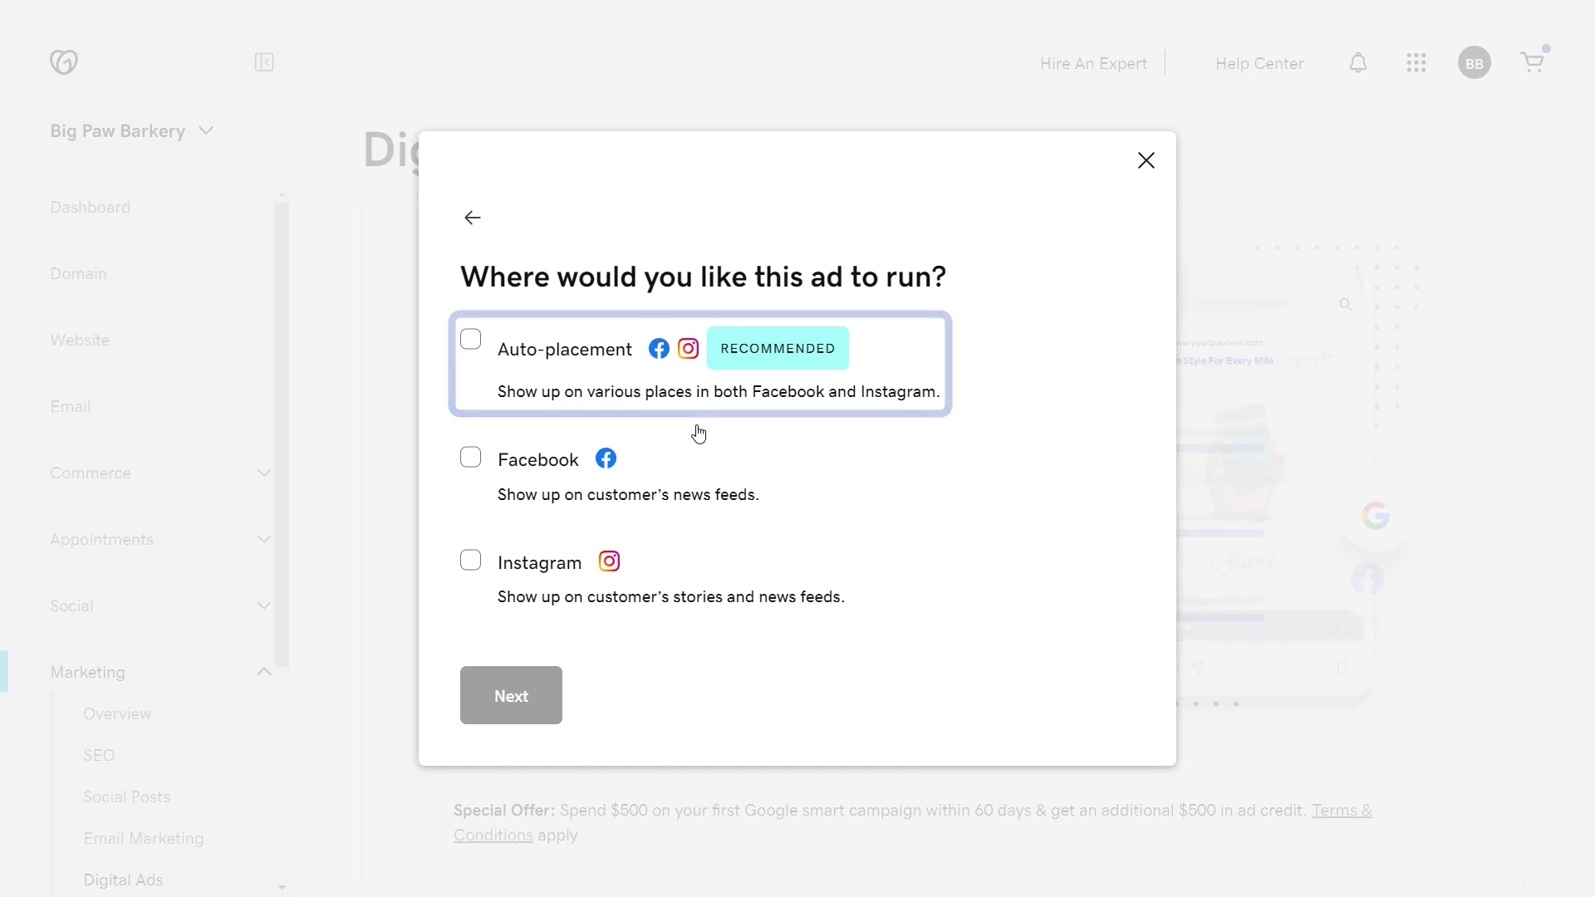
pyautogui.click(471, 339)
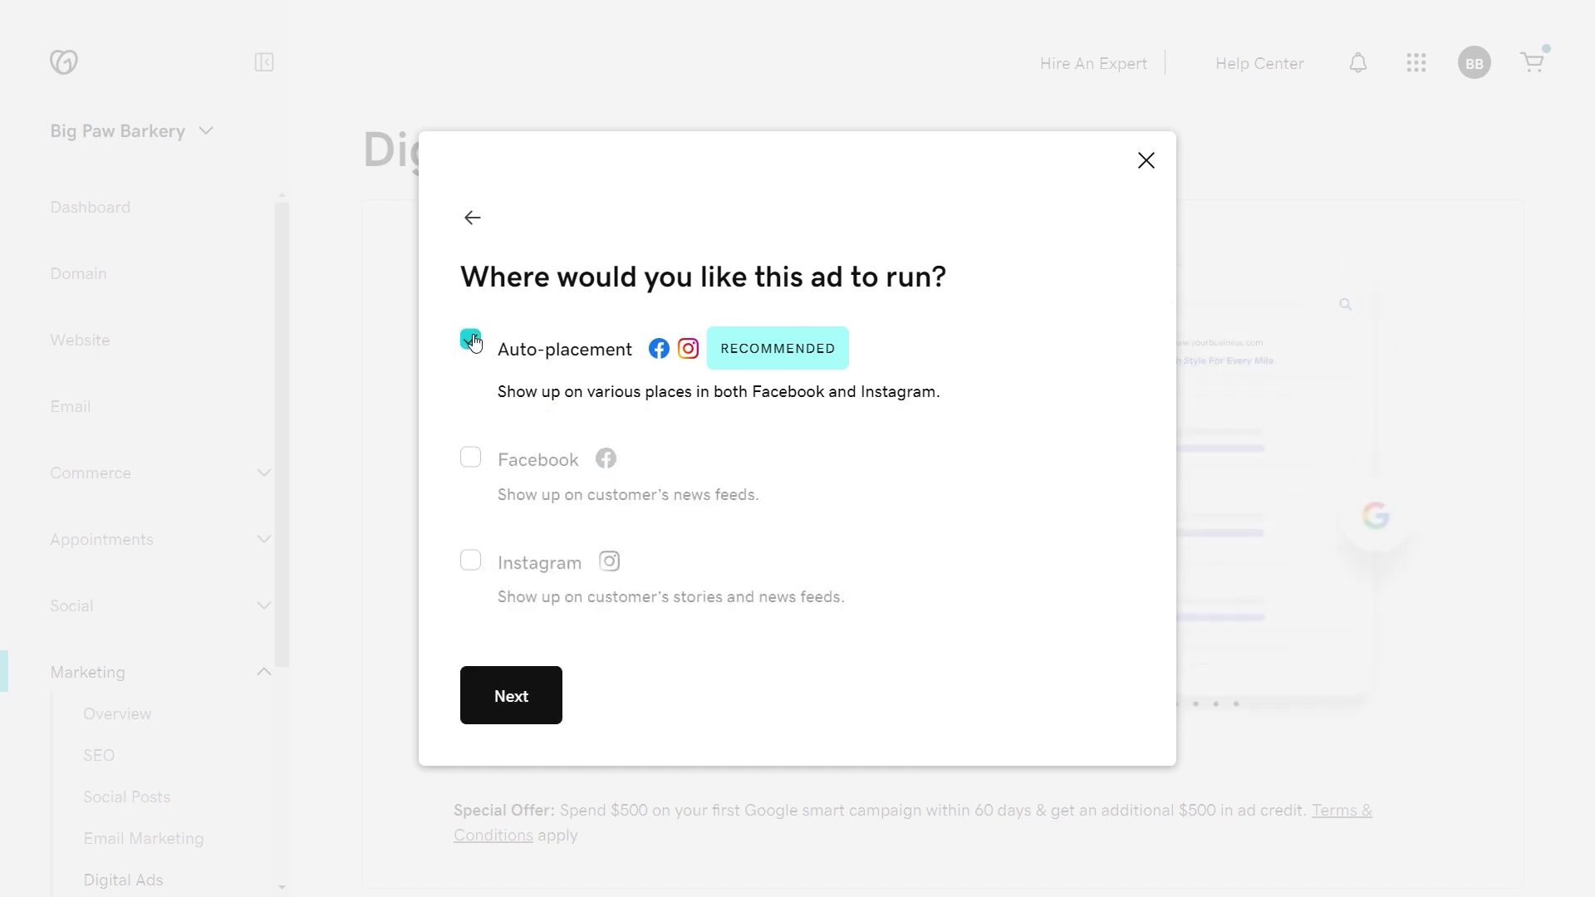
pyautogui.click(495, 707)
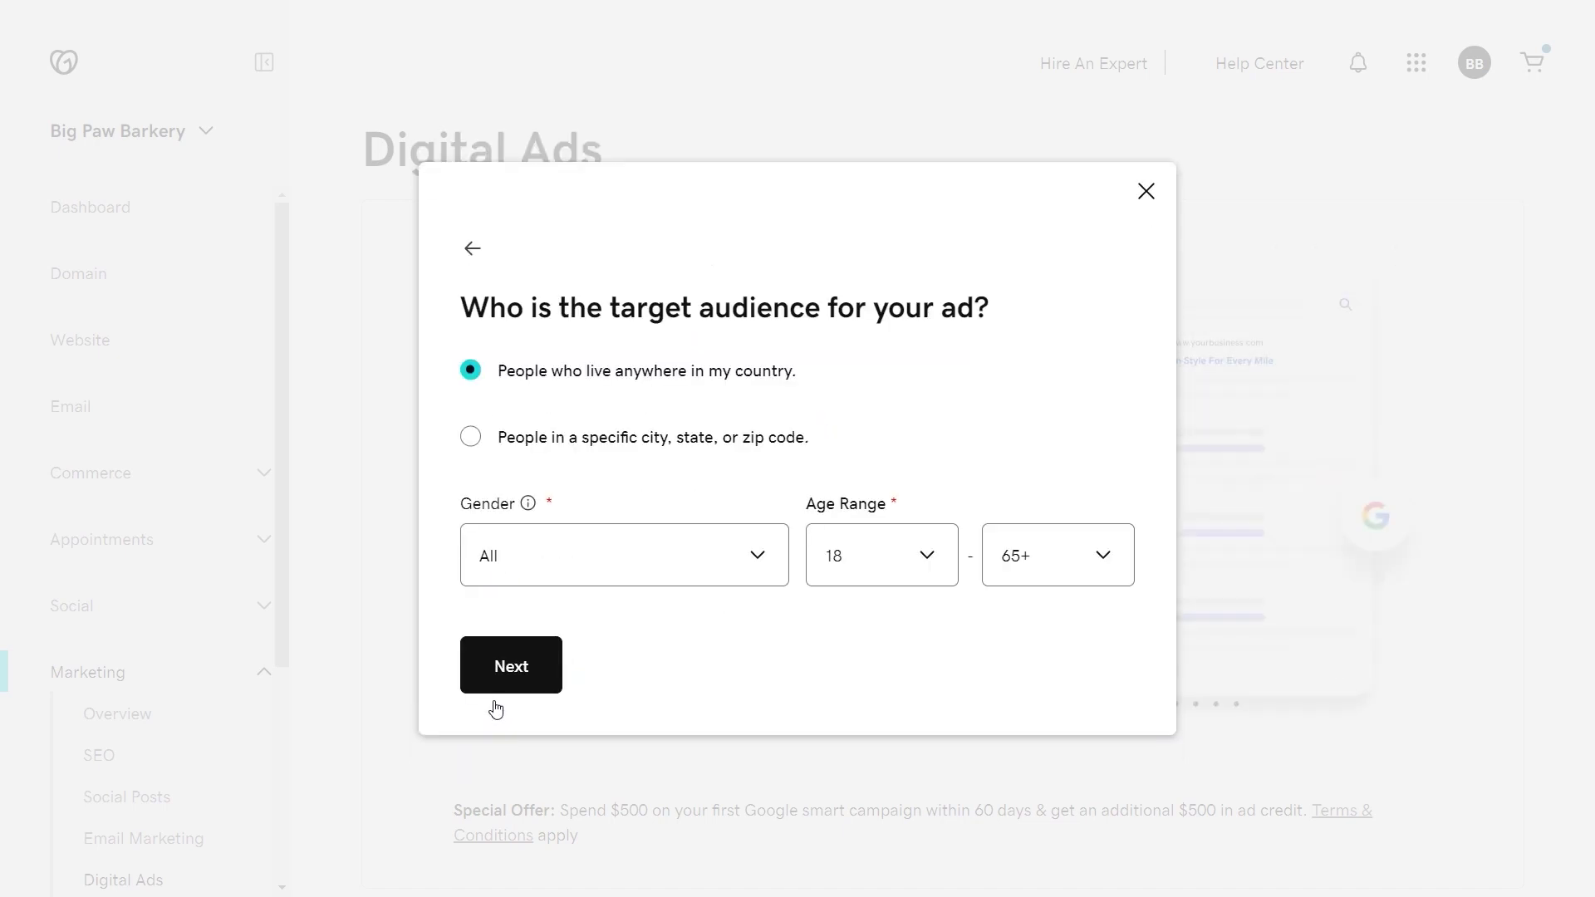
pyautogui.click(465, 444)
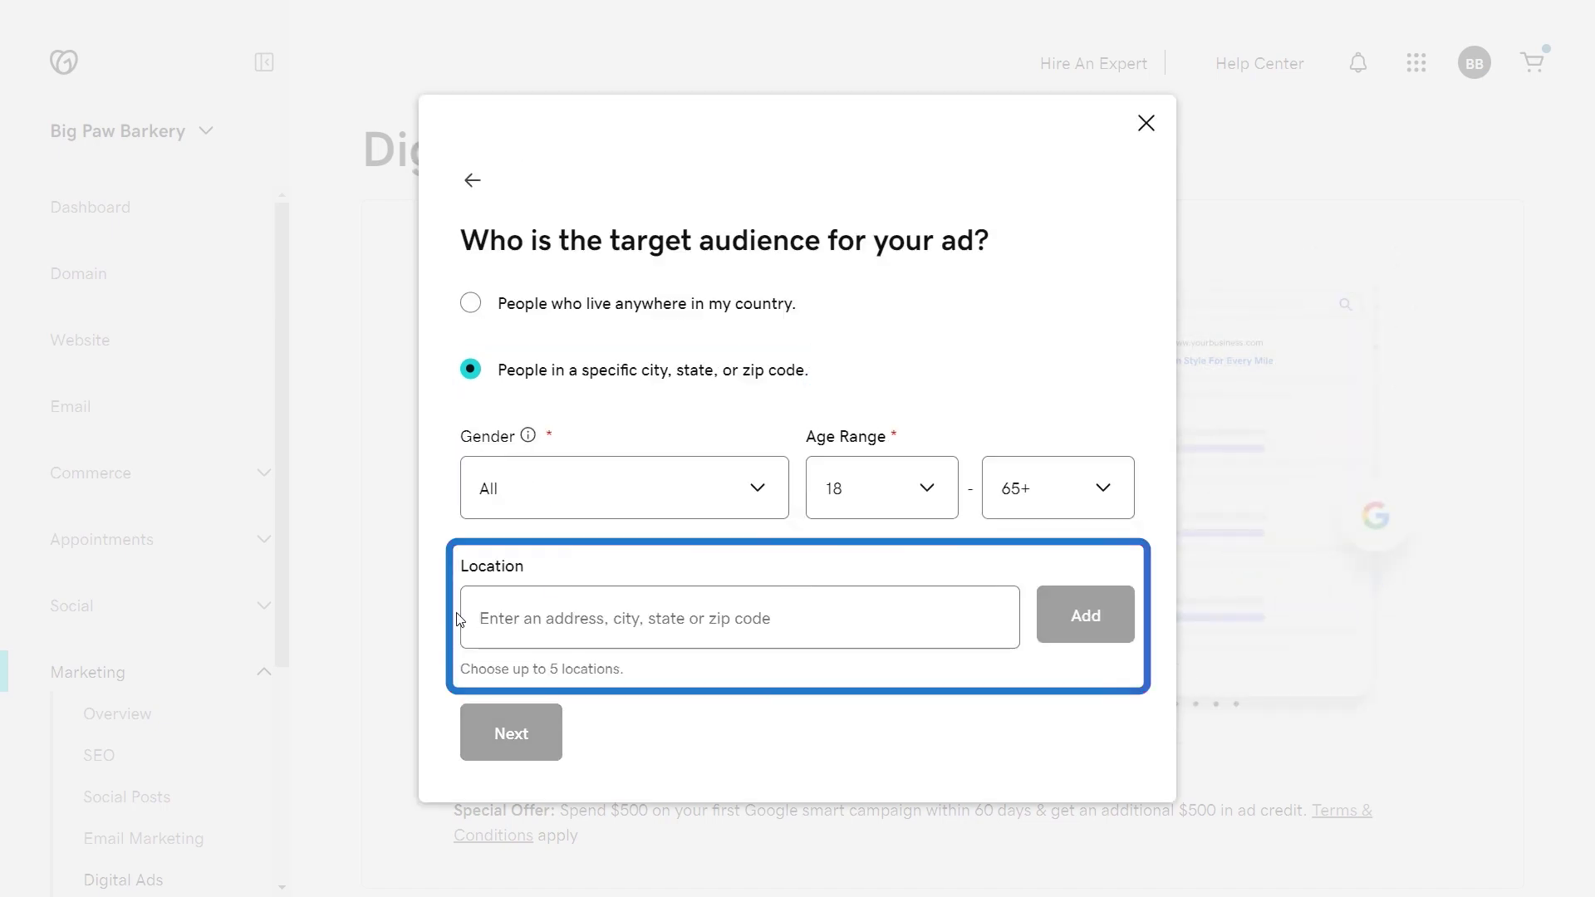
pyautogui.click(471, 304)
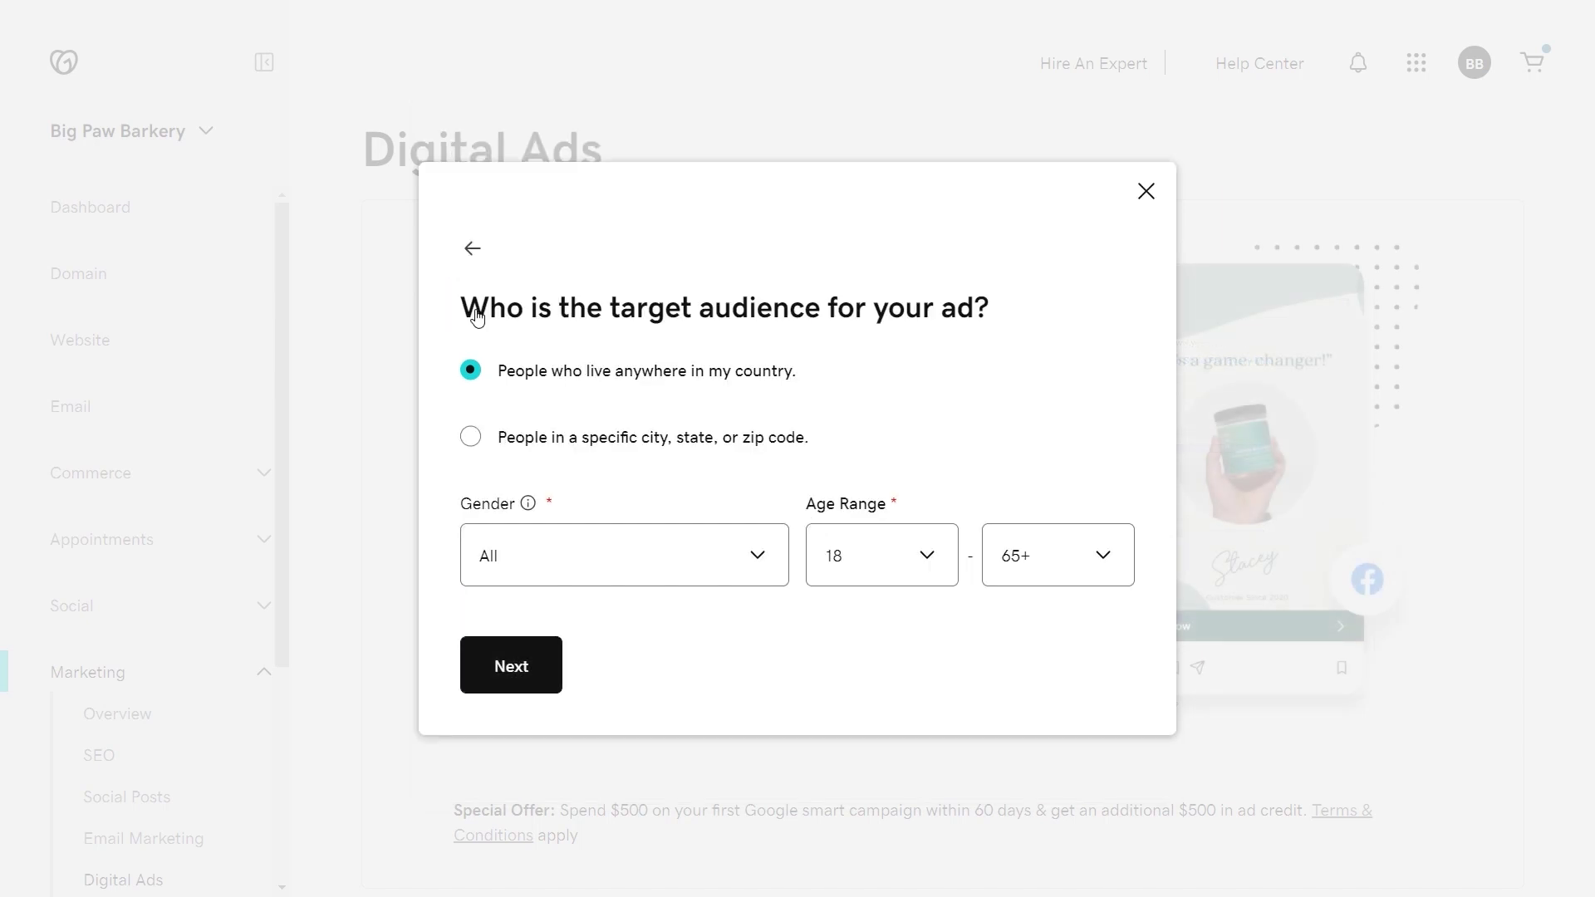
pyautogui.click(758, 558)
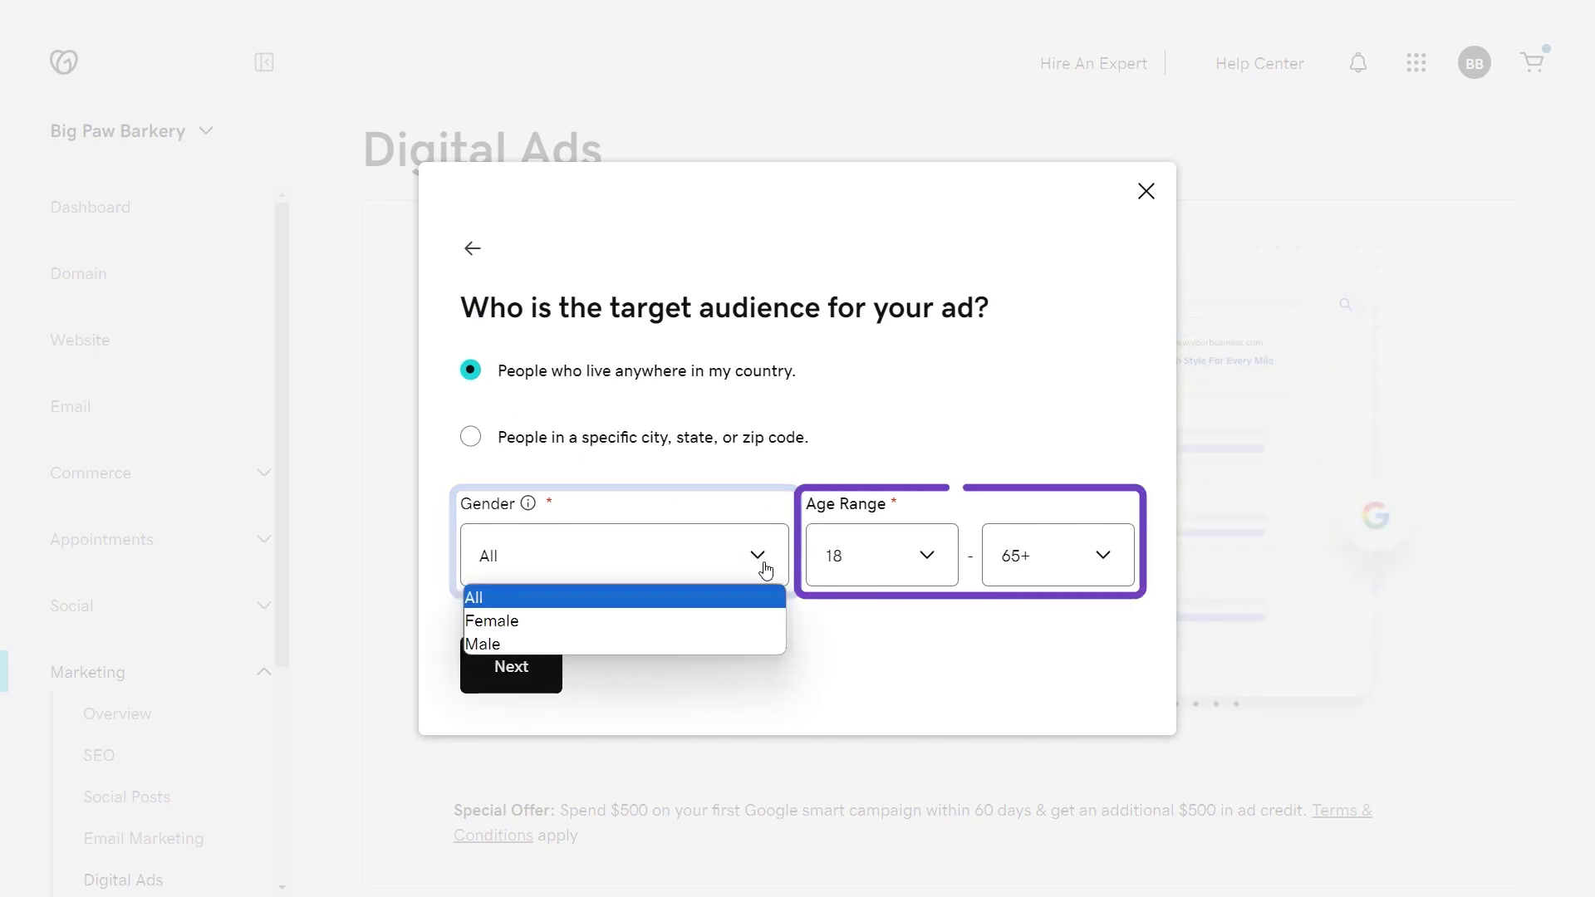
pyautogui.click(762, 563)
pyautogui.click(837, 580)
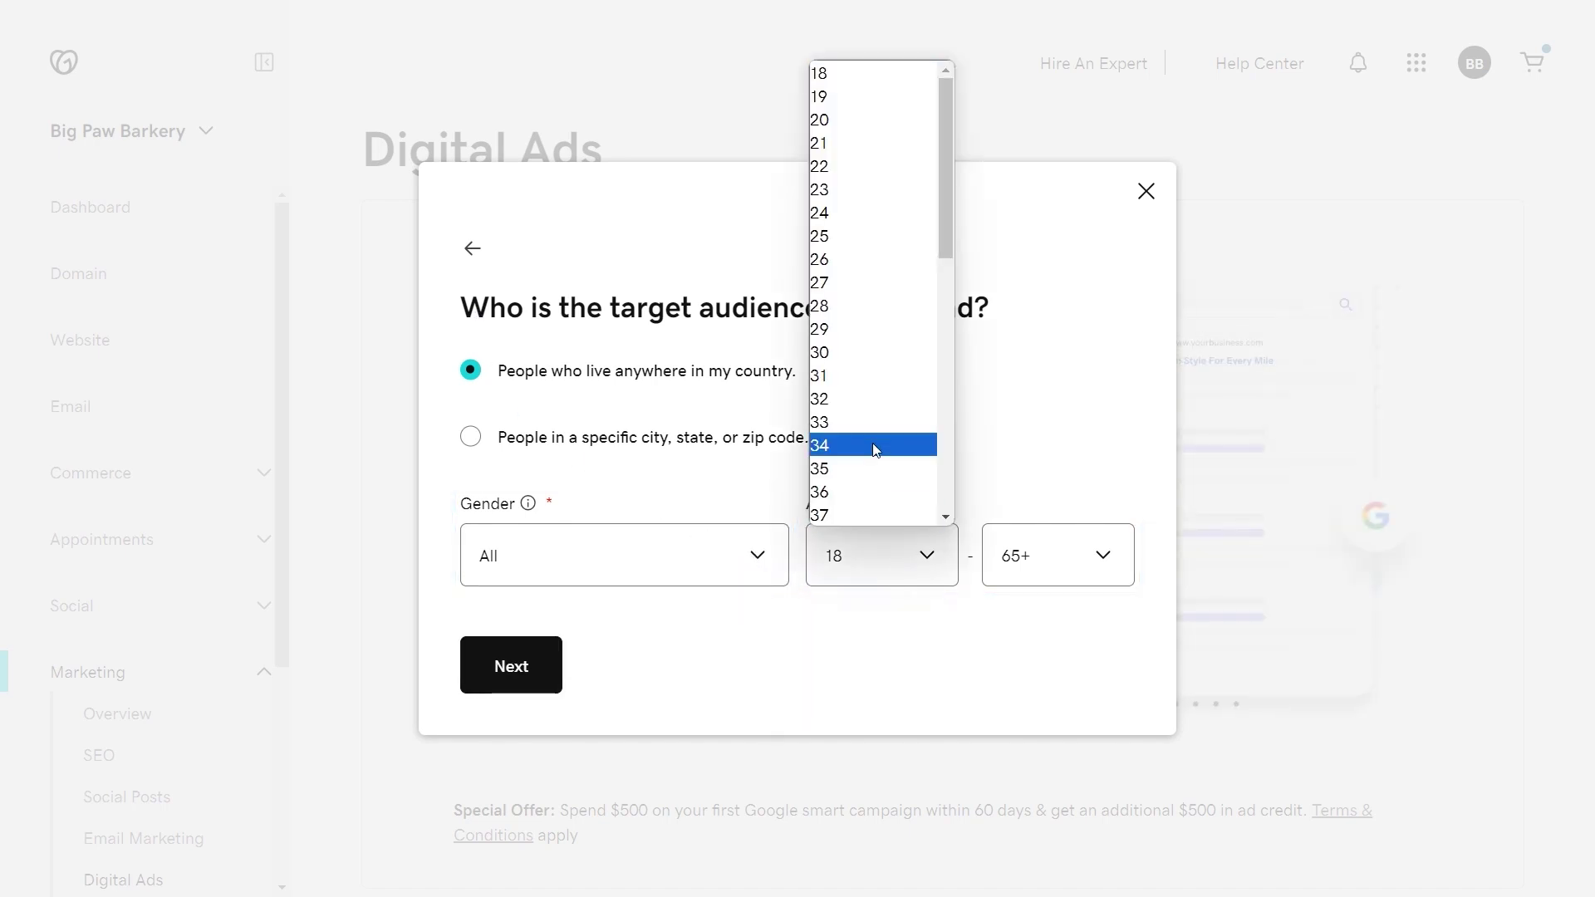
pyautogui.click(1058, 545)
pyautogui.click(1058, 545)
pyautogui.click(1050, 656)
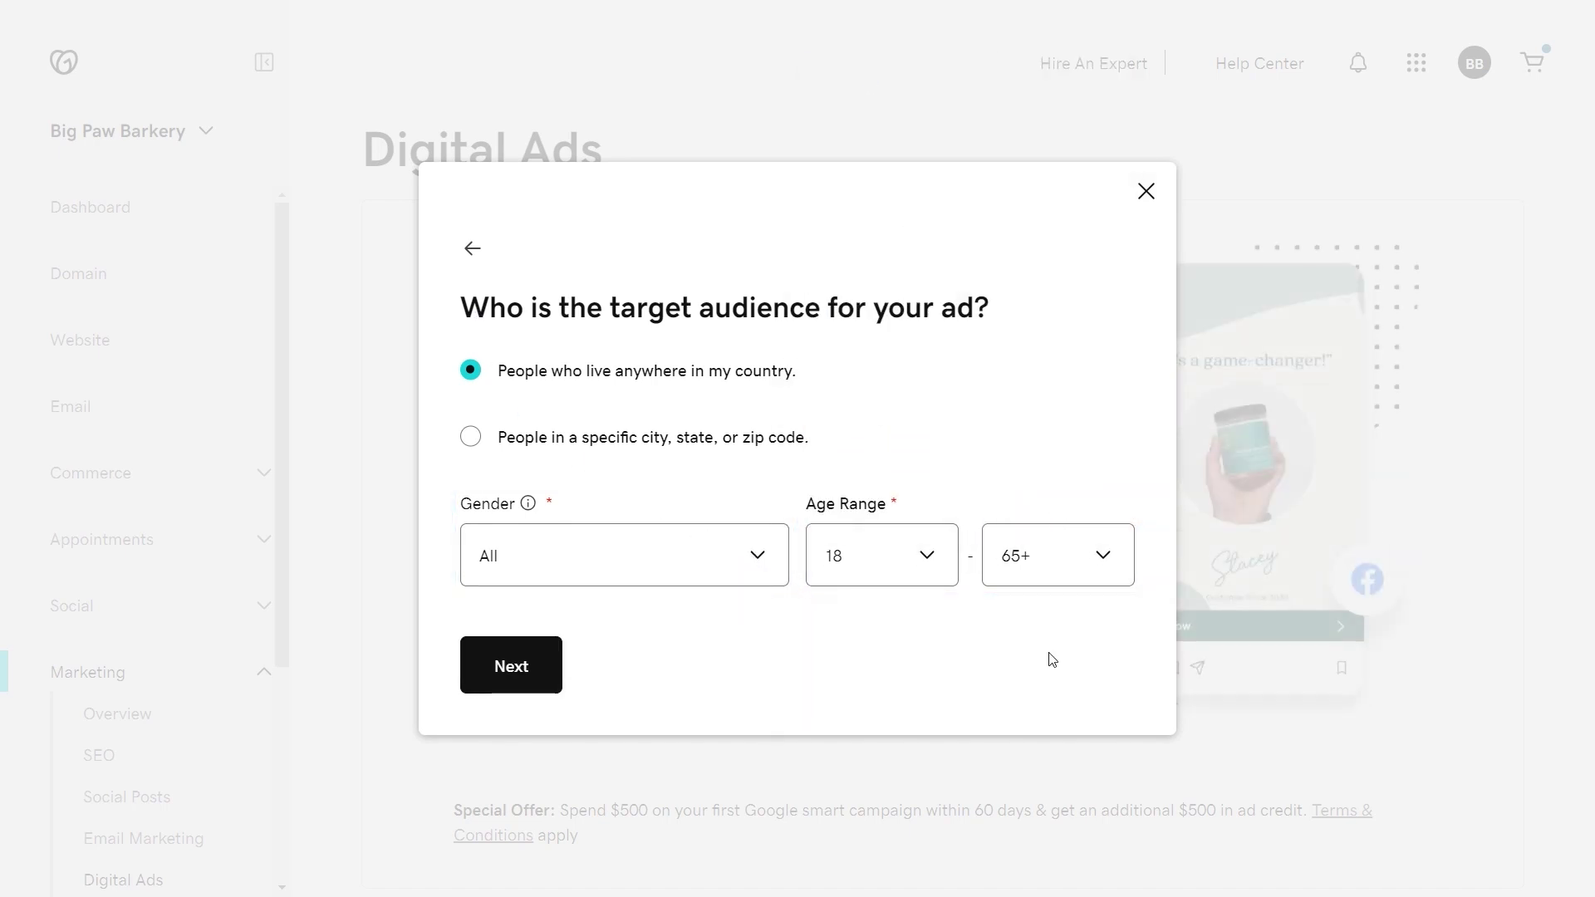
pyautogui.click(534, 669)
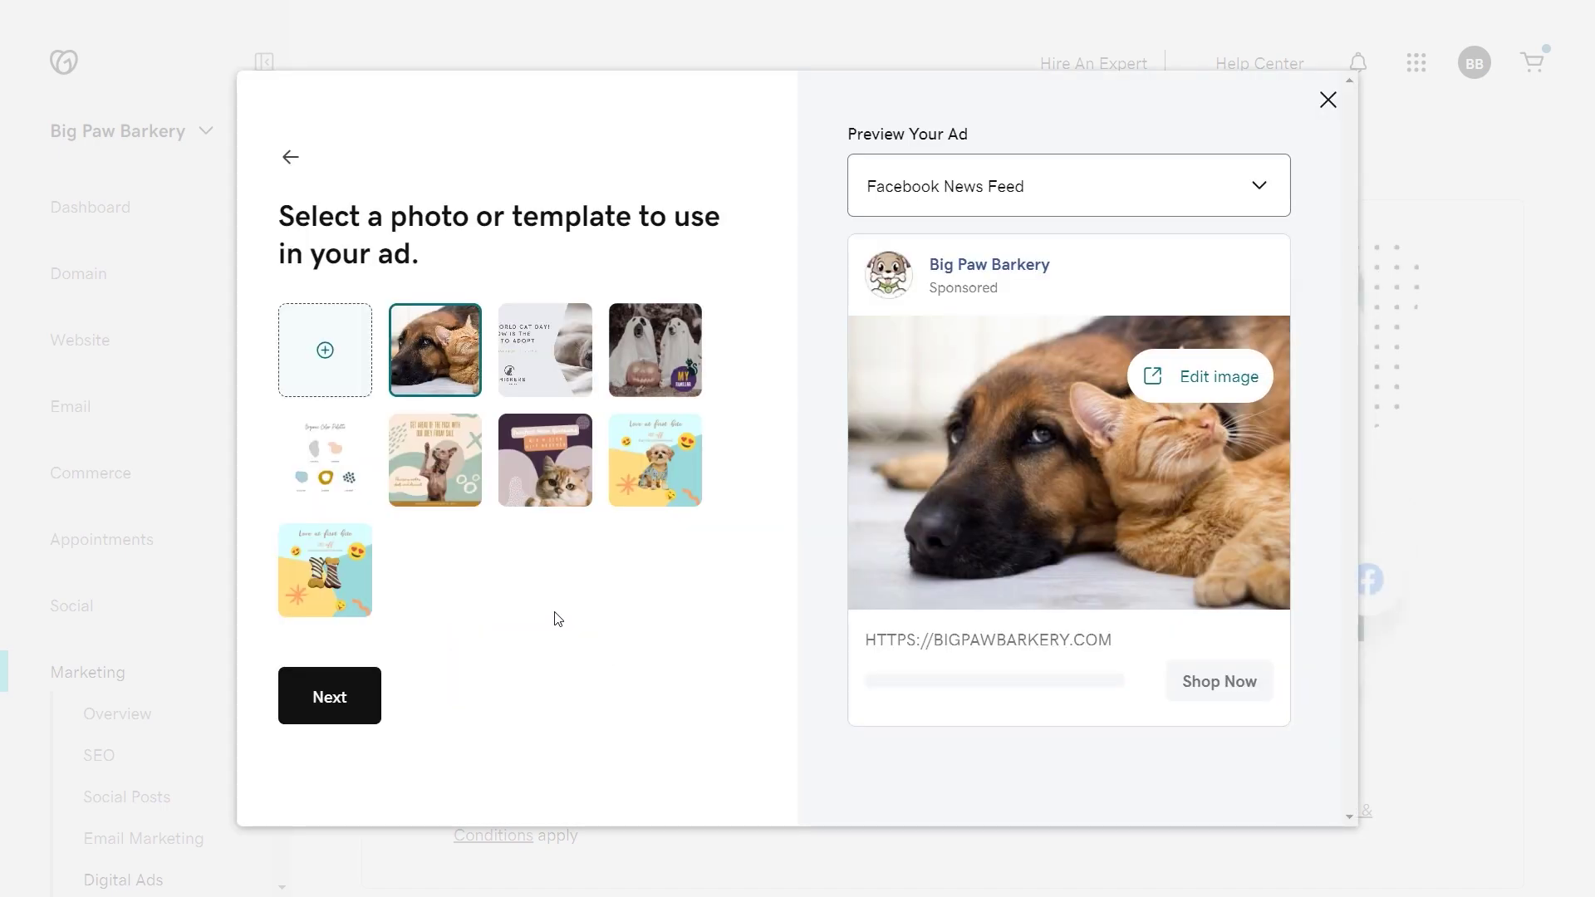
# Pick the puppy 'Love at first bite' template as the ad image and open it in the editor.
pyautogui.click(641, 356)
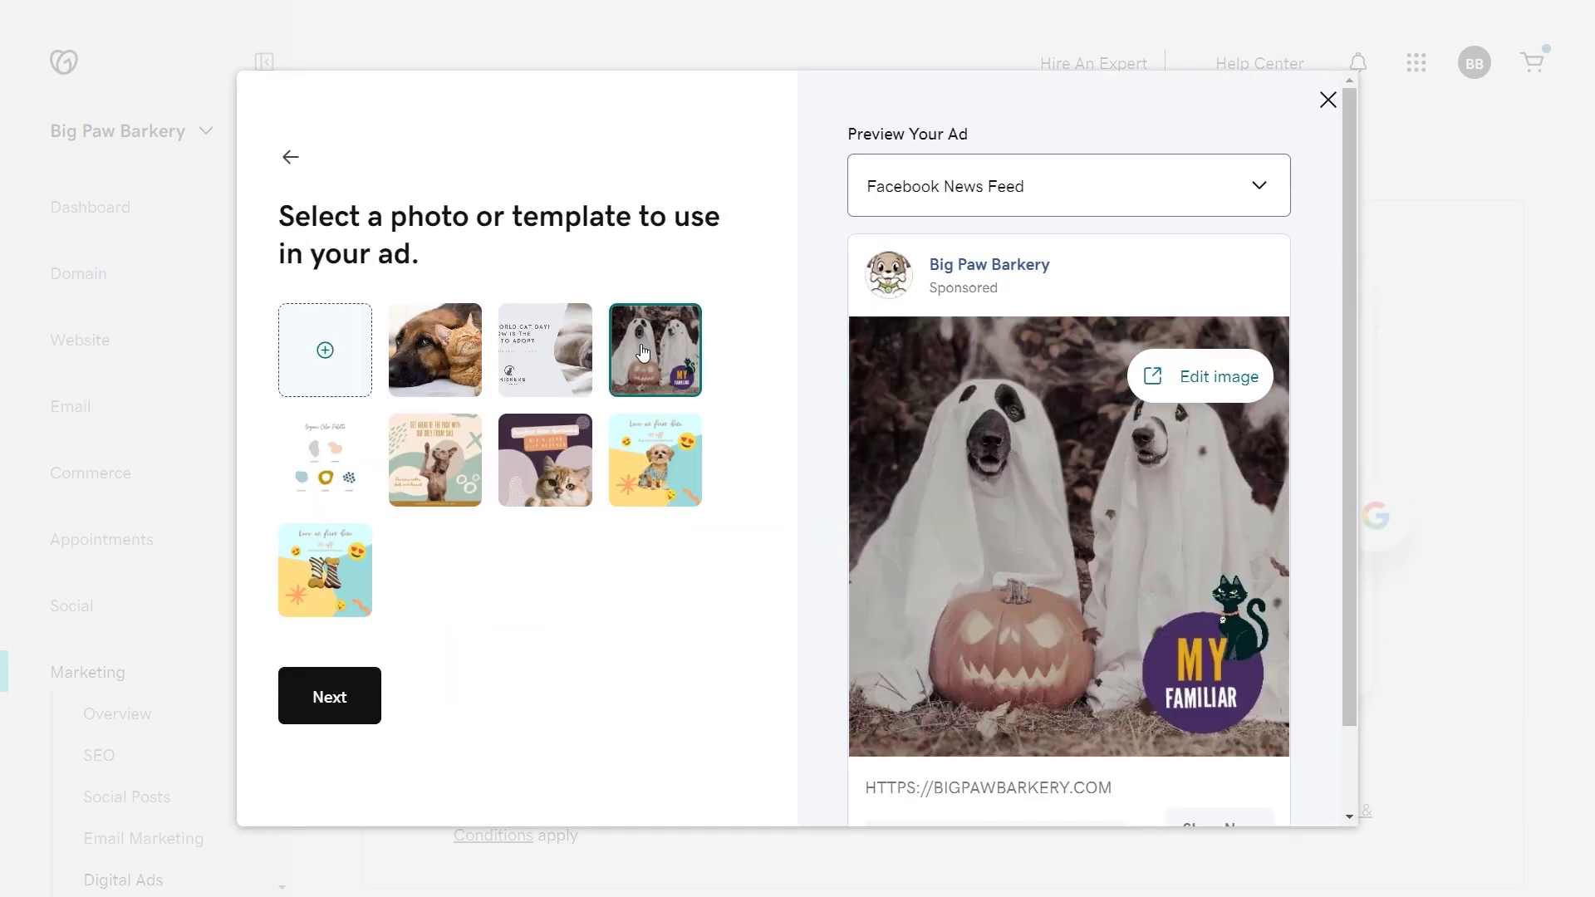
pyautogui.click(662, 468)
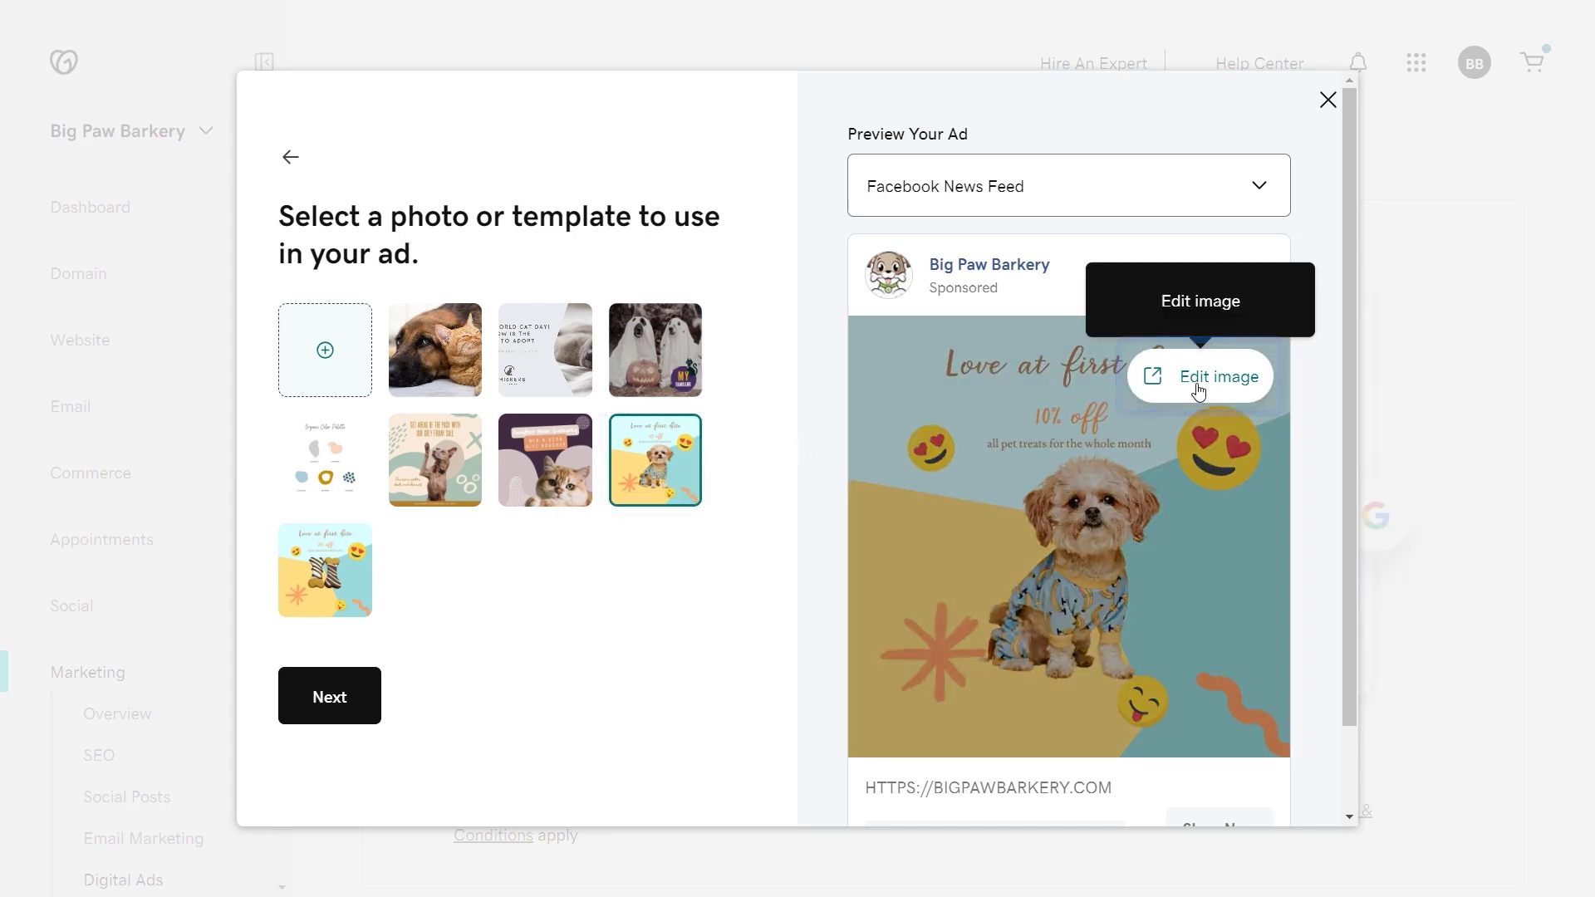
pyautogui.click(1199, 391)
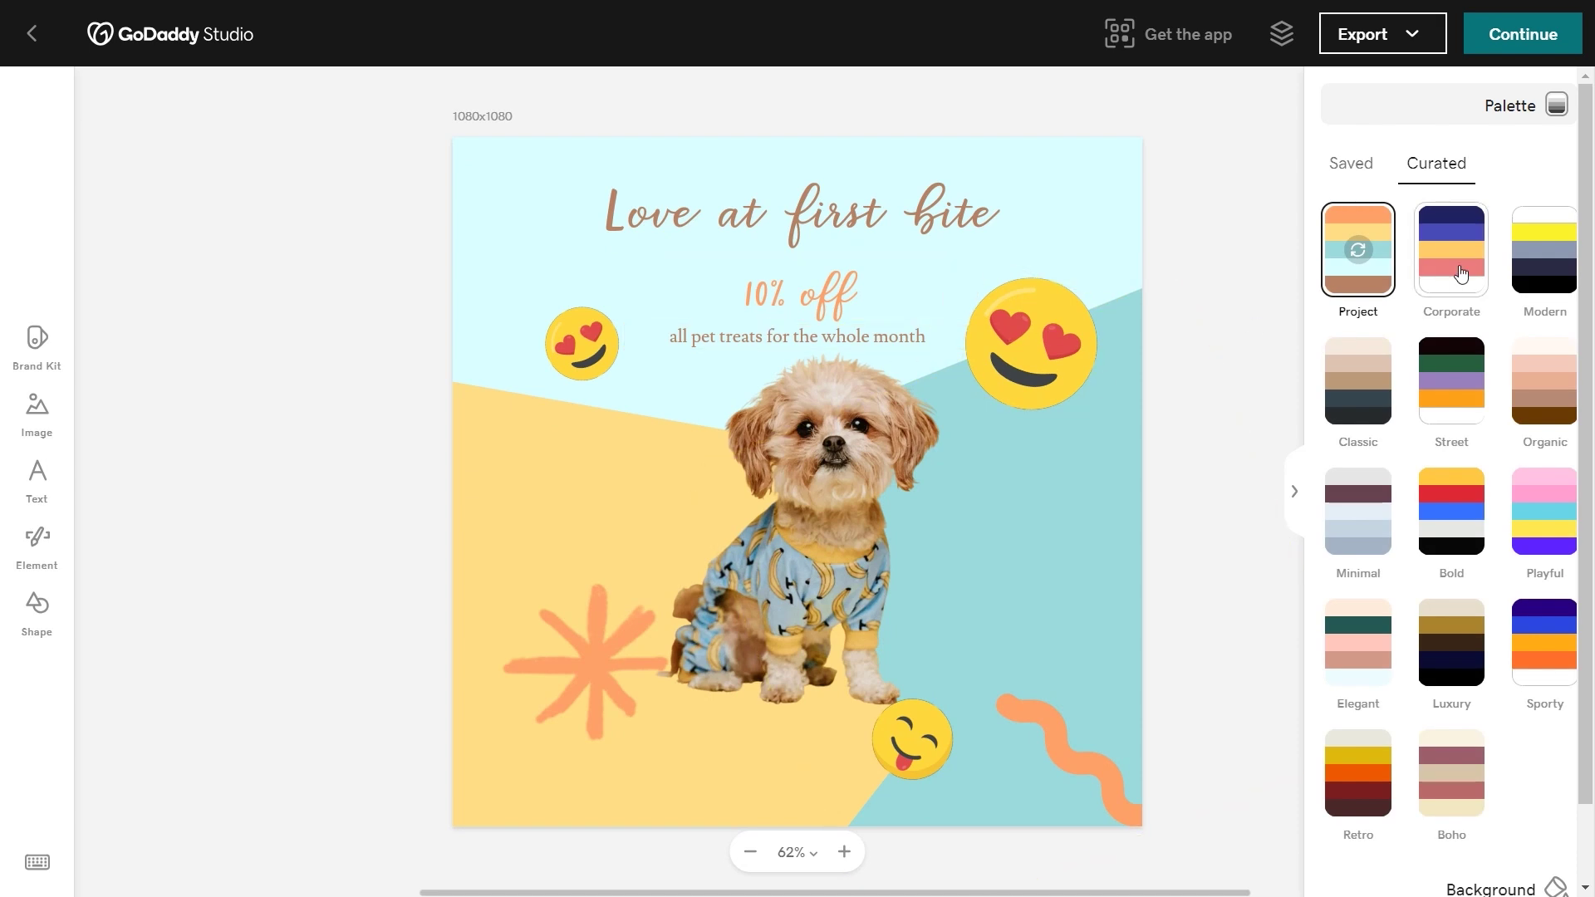
# Recolour the design with the Classic curated palette.
pyautogui.click(1460, 273)
pyautogui.click(1359, 508)
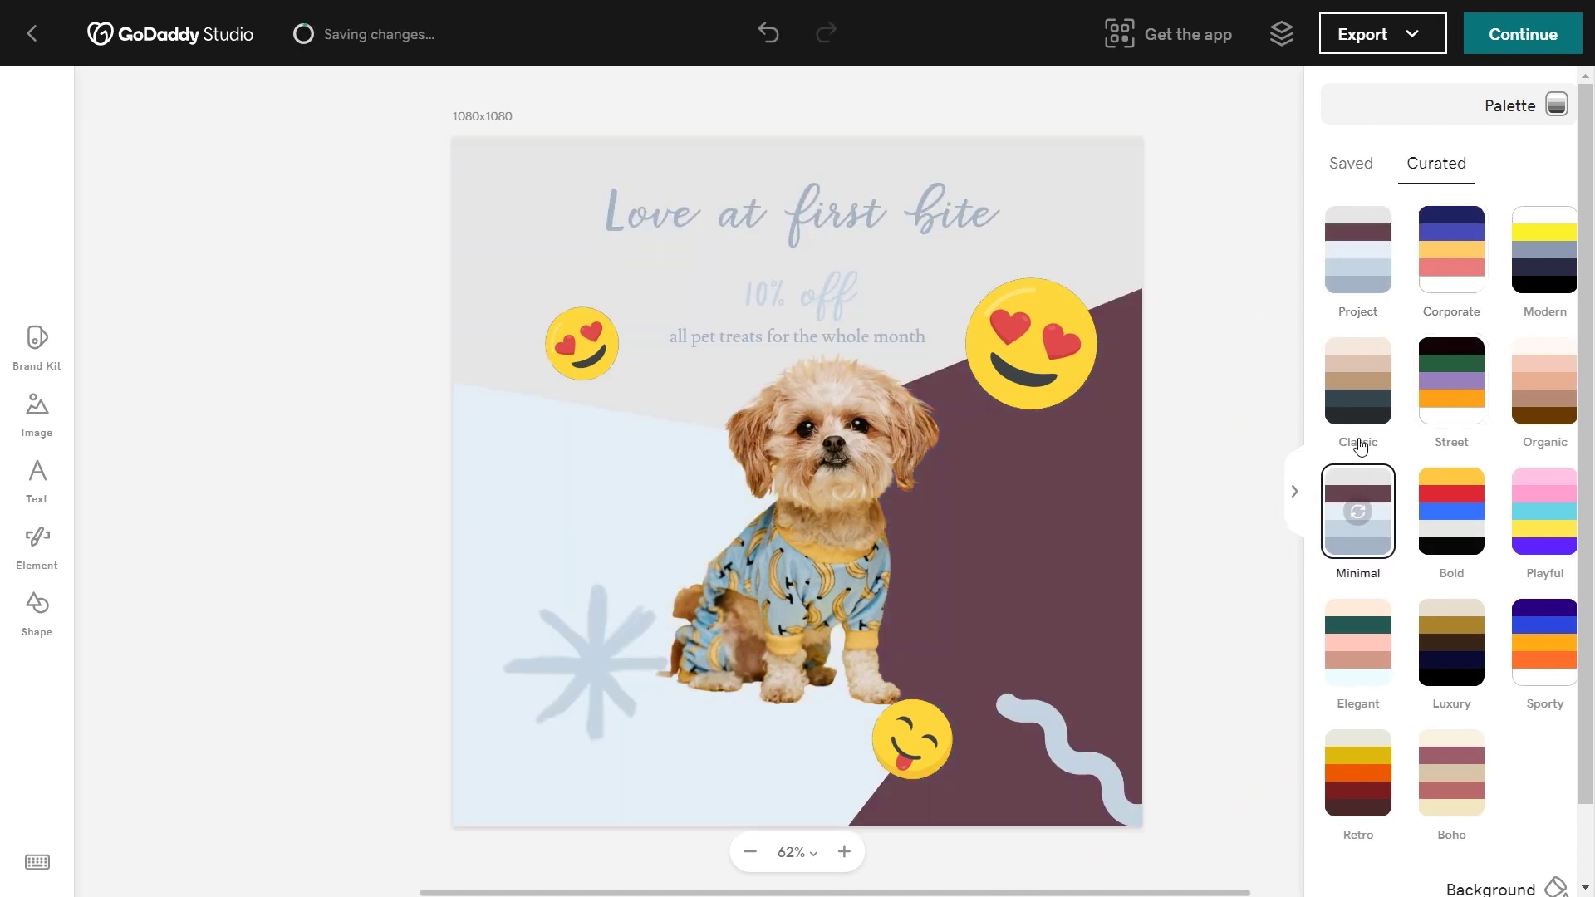
pyautogui.click(1359, 402)
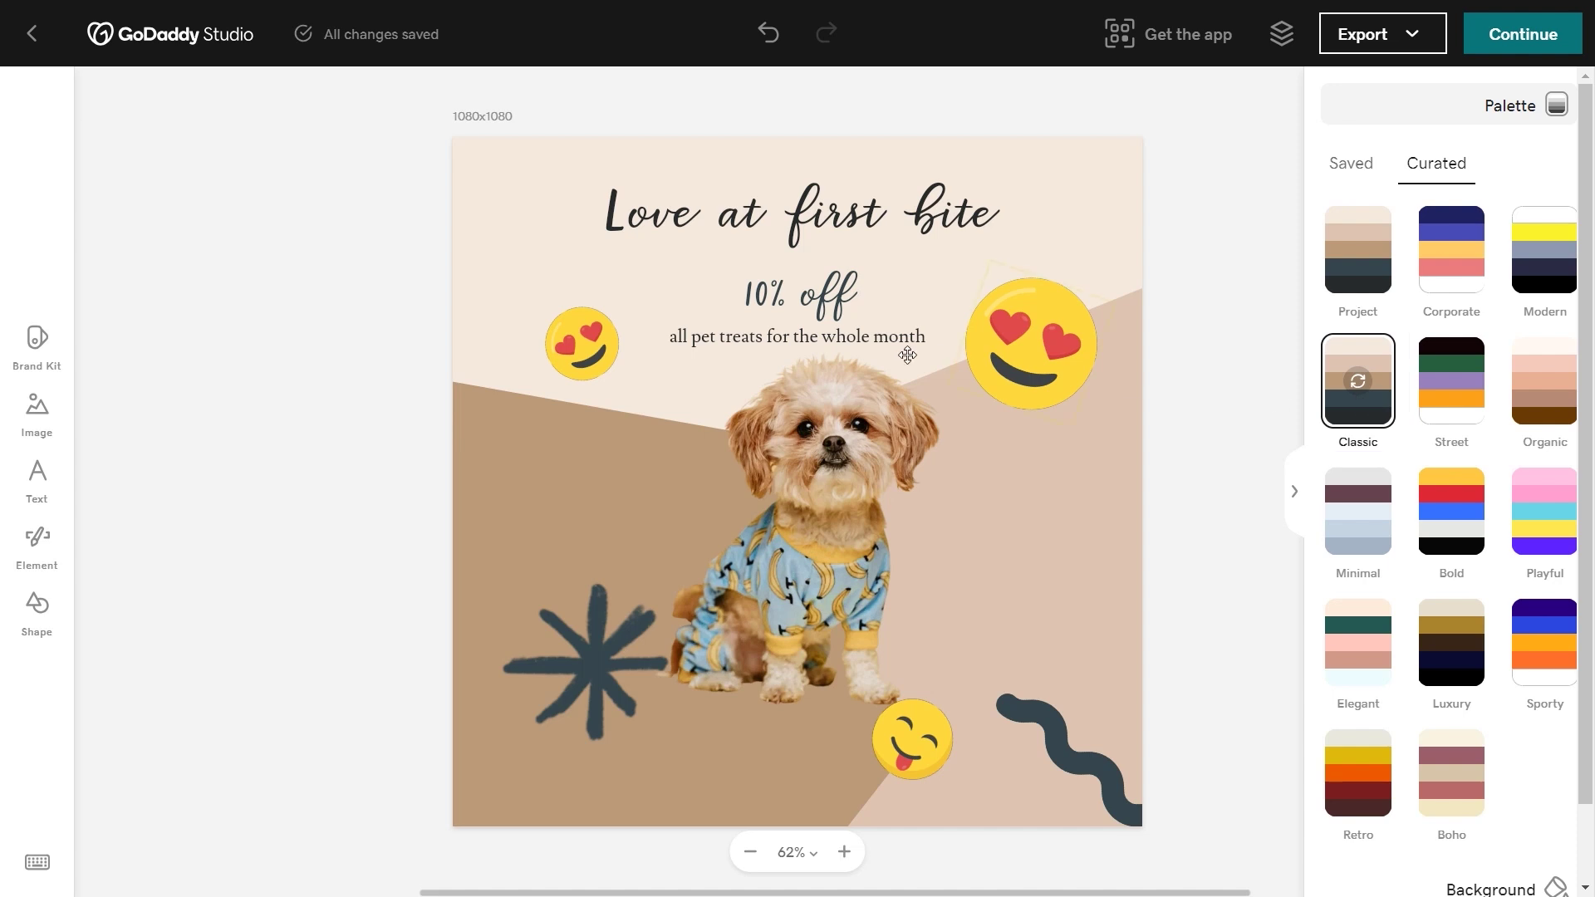
# Change the discount text to '25% off' and delete the puppy photo.
pyautogui.click(764, 294)
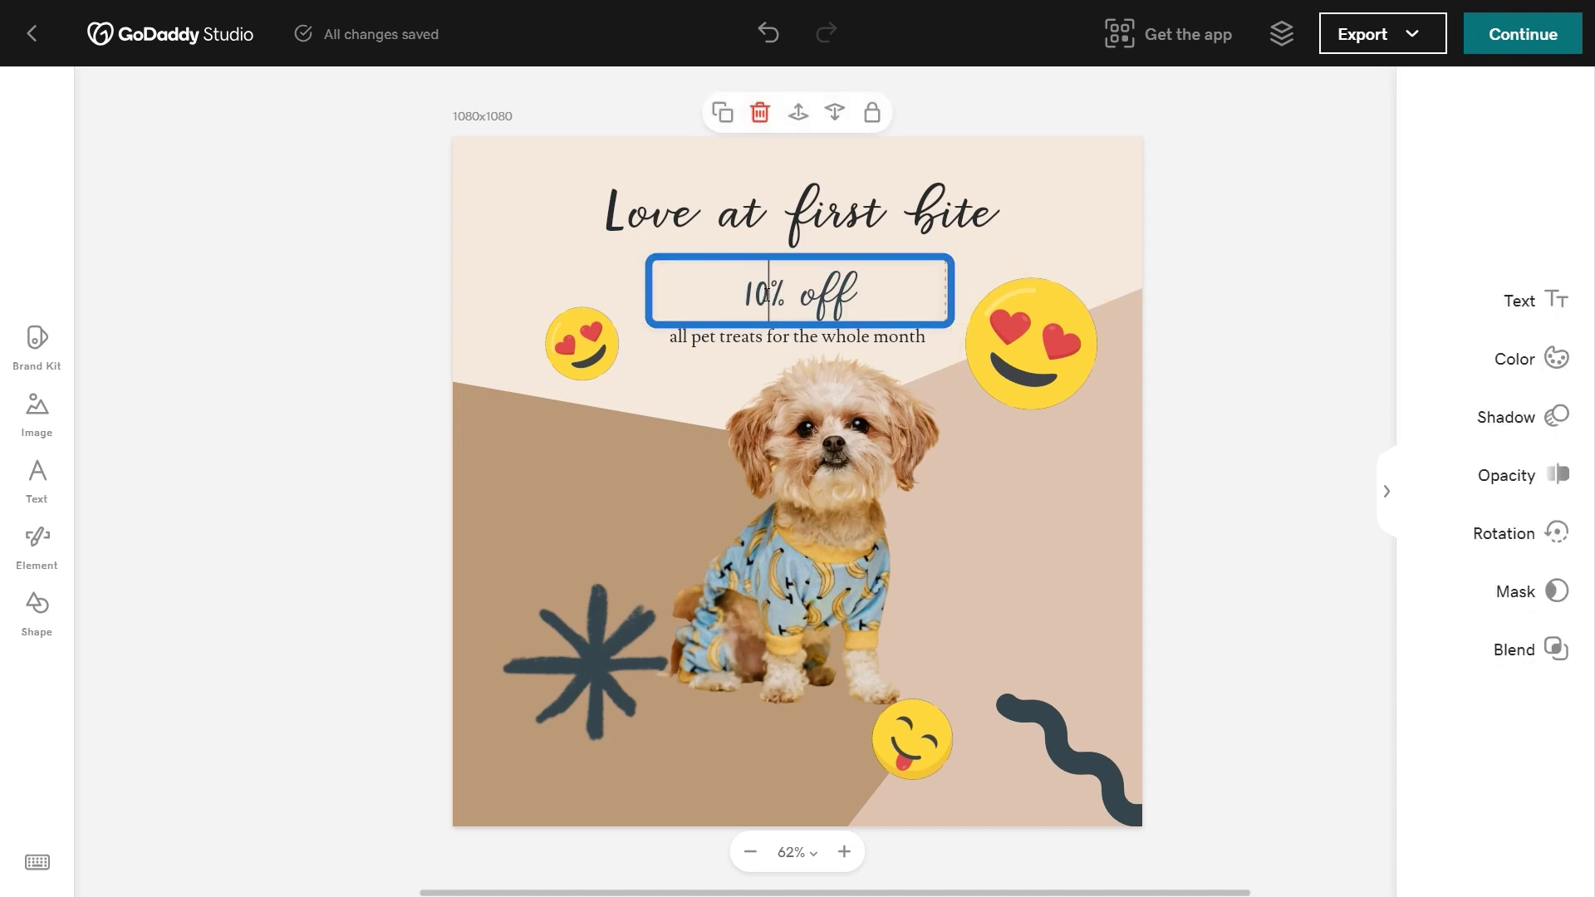
pyautogui.press('BackSpace')
pyautogui.press('BackSpace')
pyautogui.write('25')
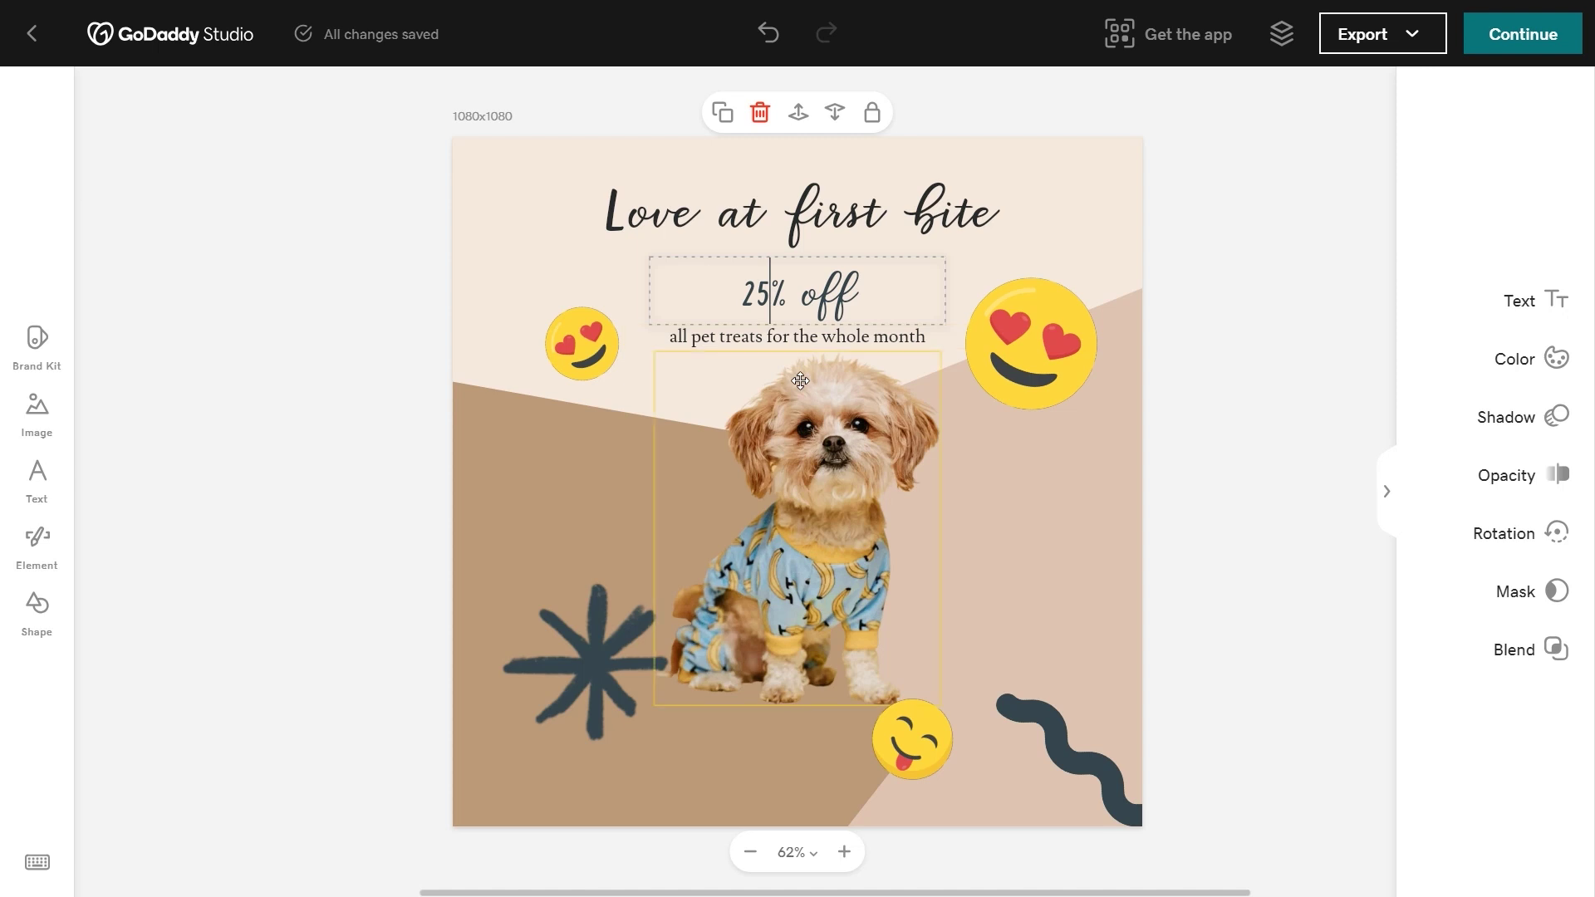
pyautogui.click(807, 425)
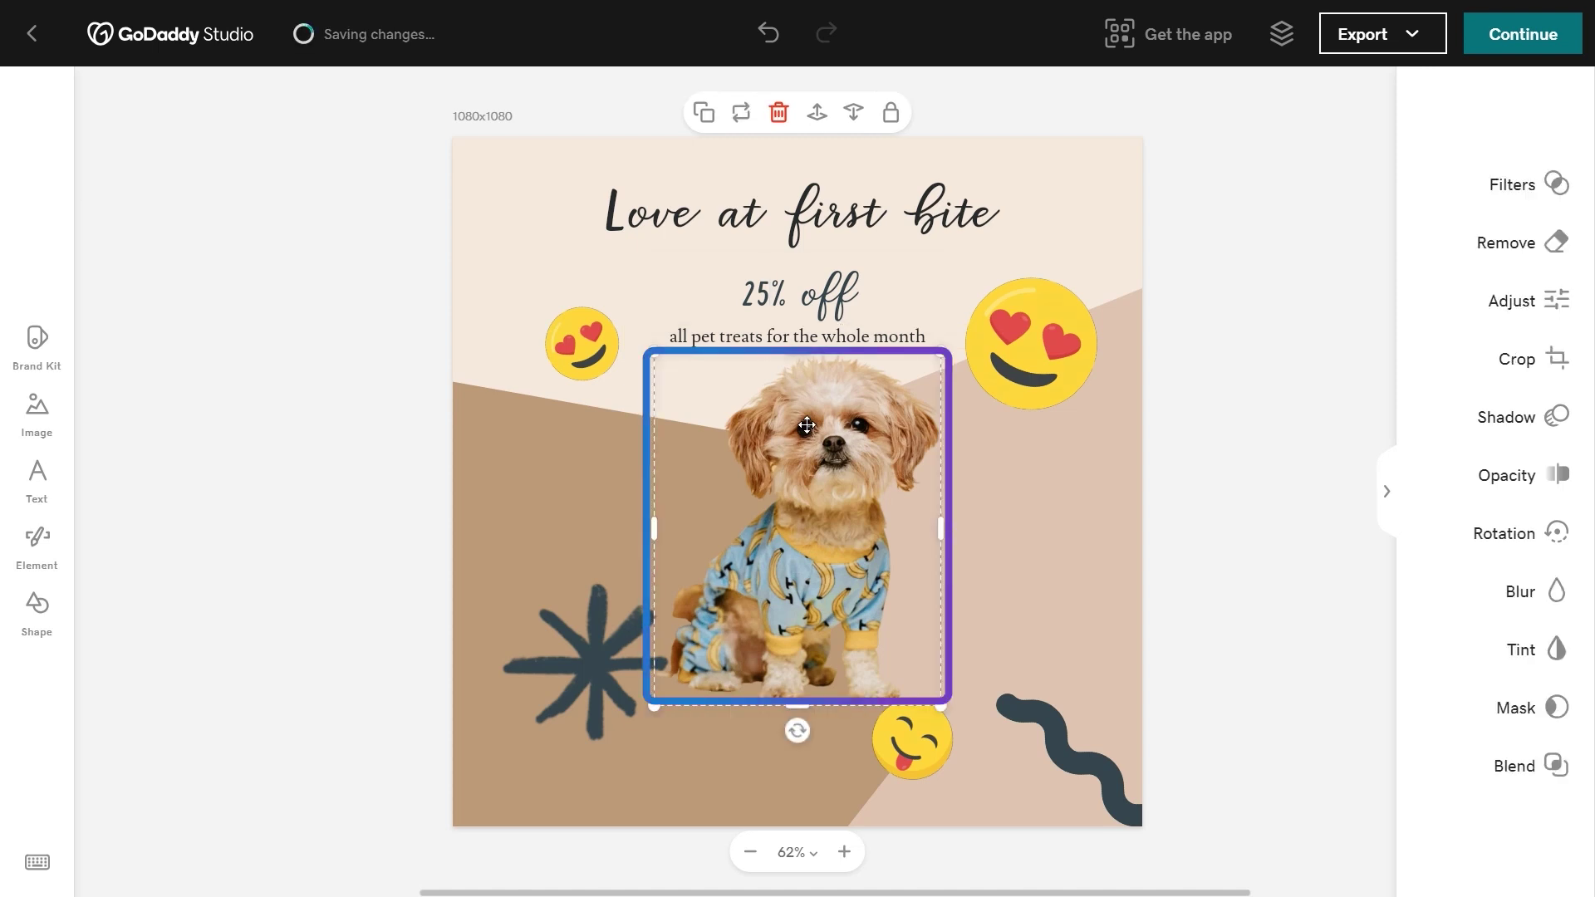
pyautogui.press('Delete')
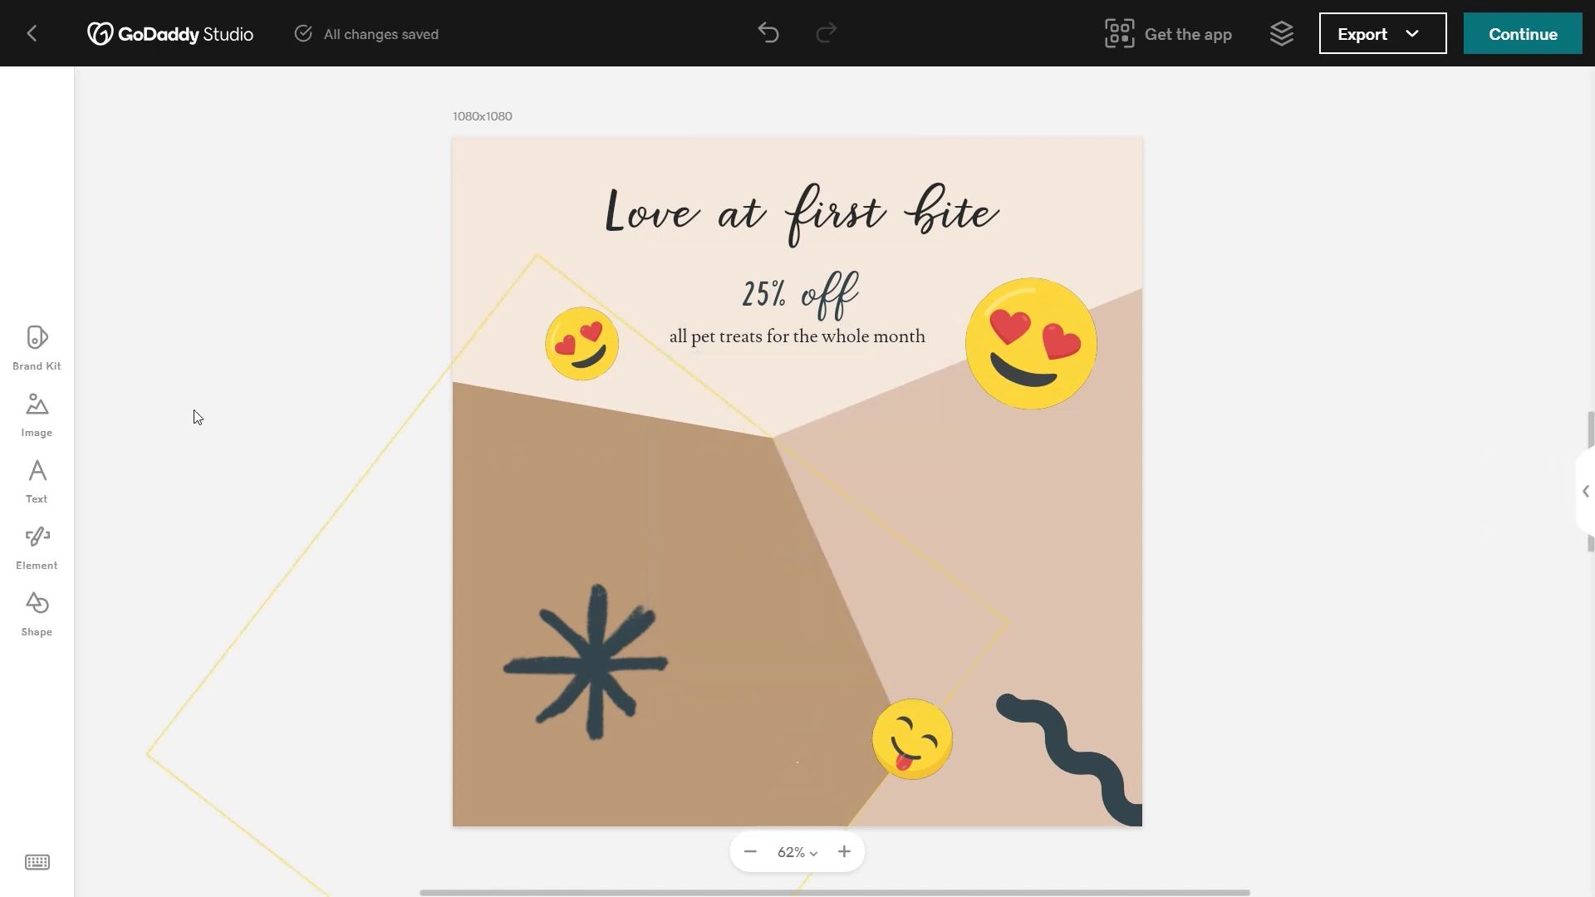
# Upload the dipped cookies image and insert it into the design.
pyautogui.click(24, 417)
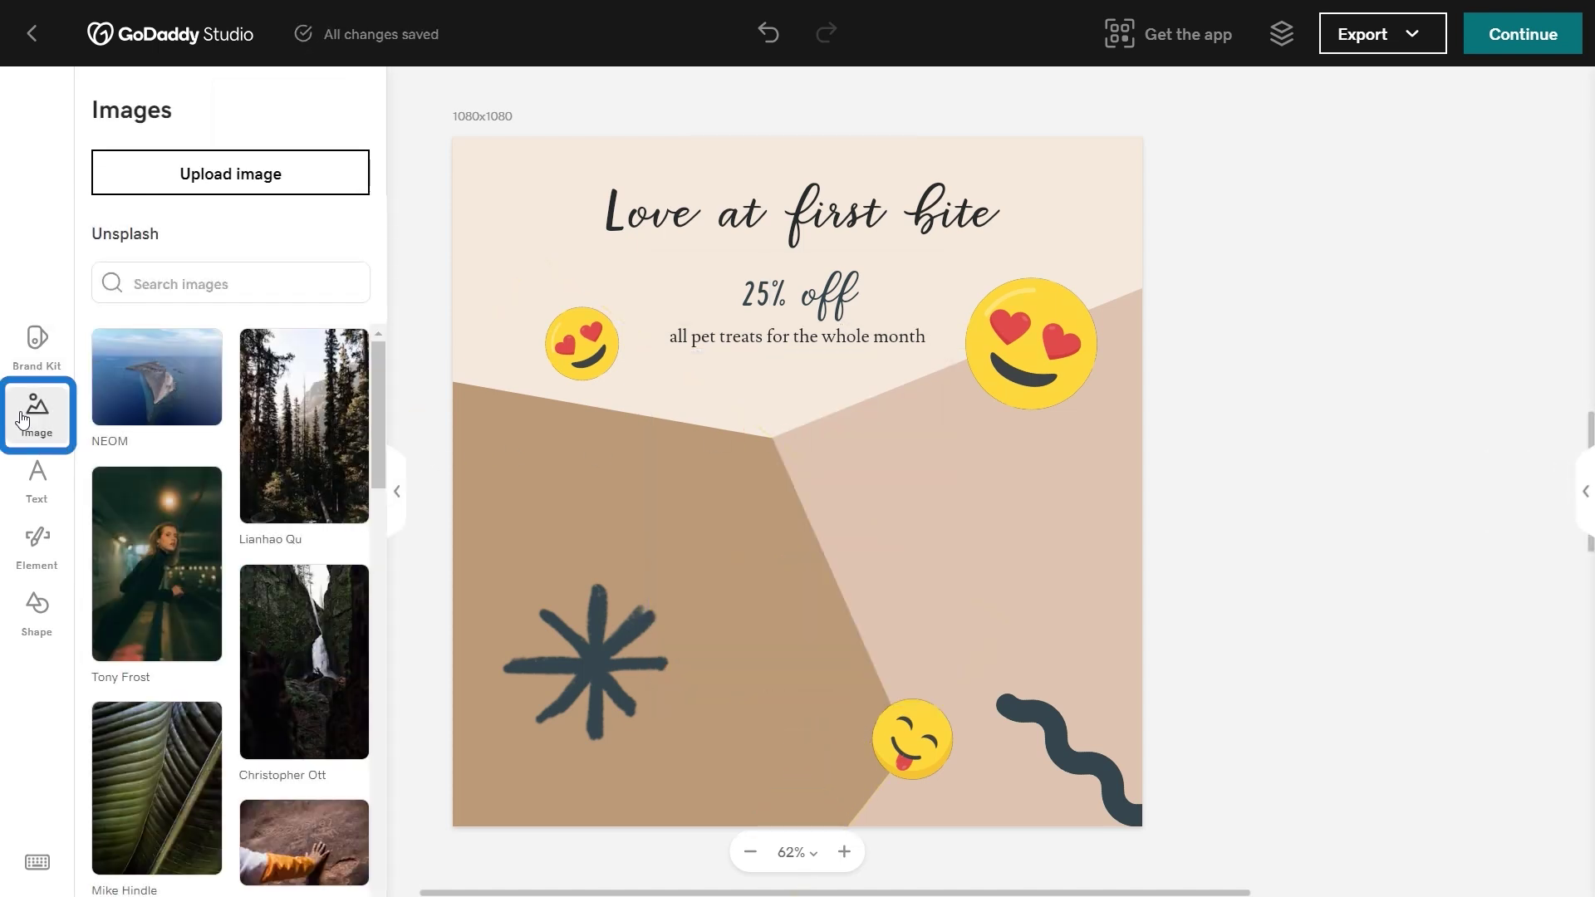
pyautogui.click(231, 174)
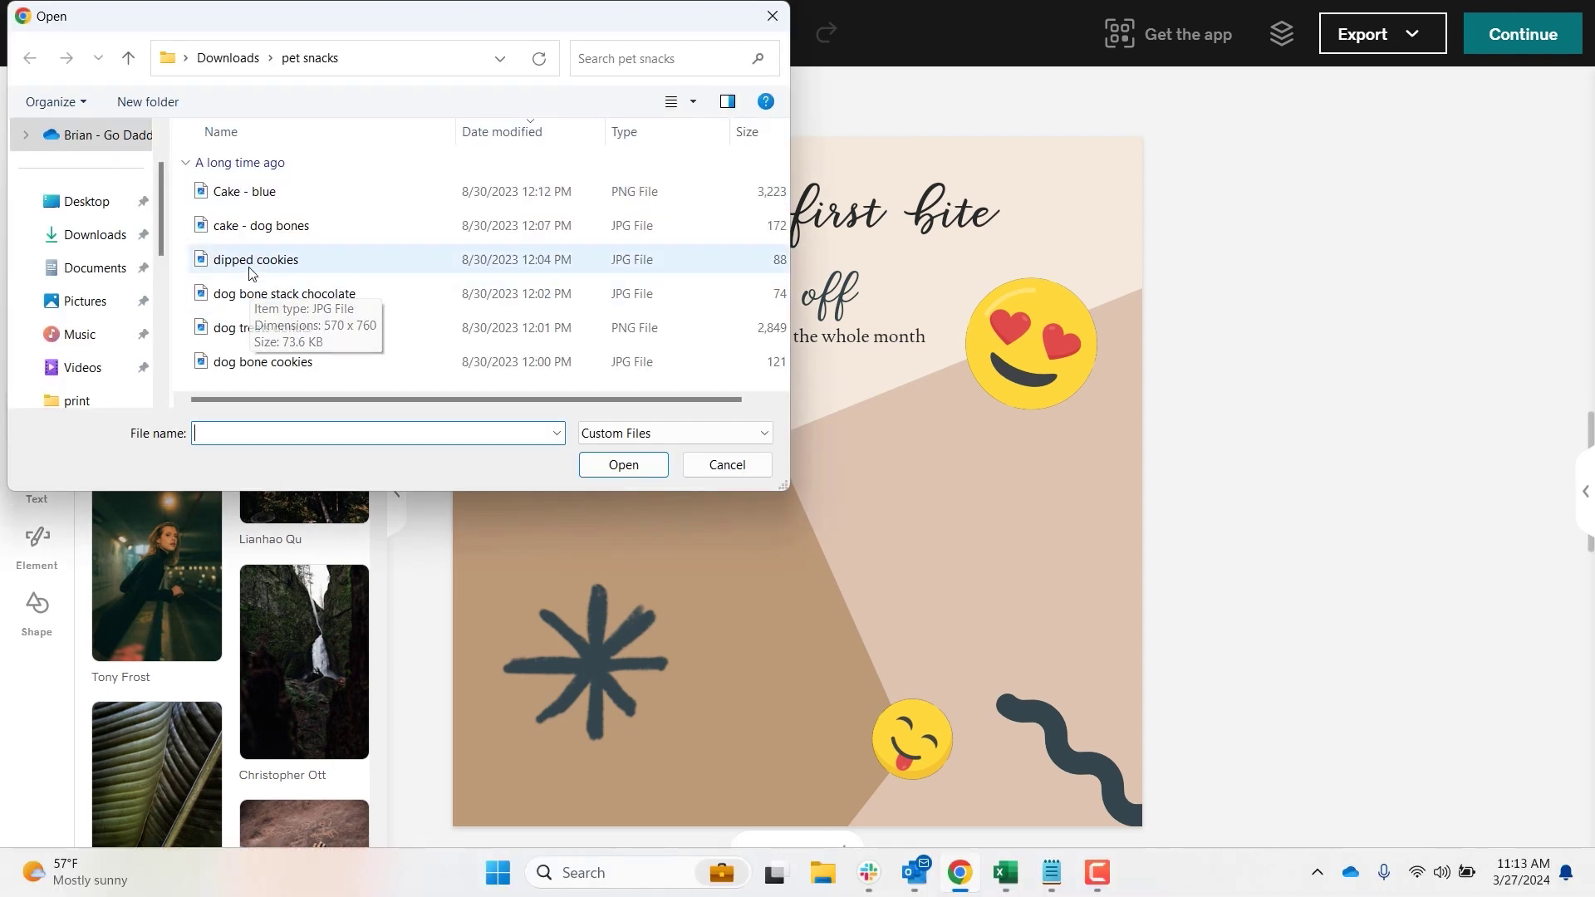
pyautogui.click(252, 264)
pyautogui.click(623, 465)
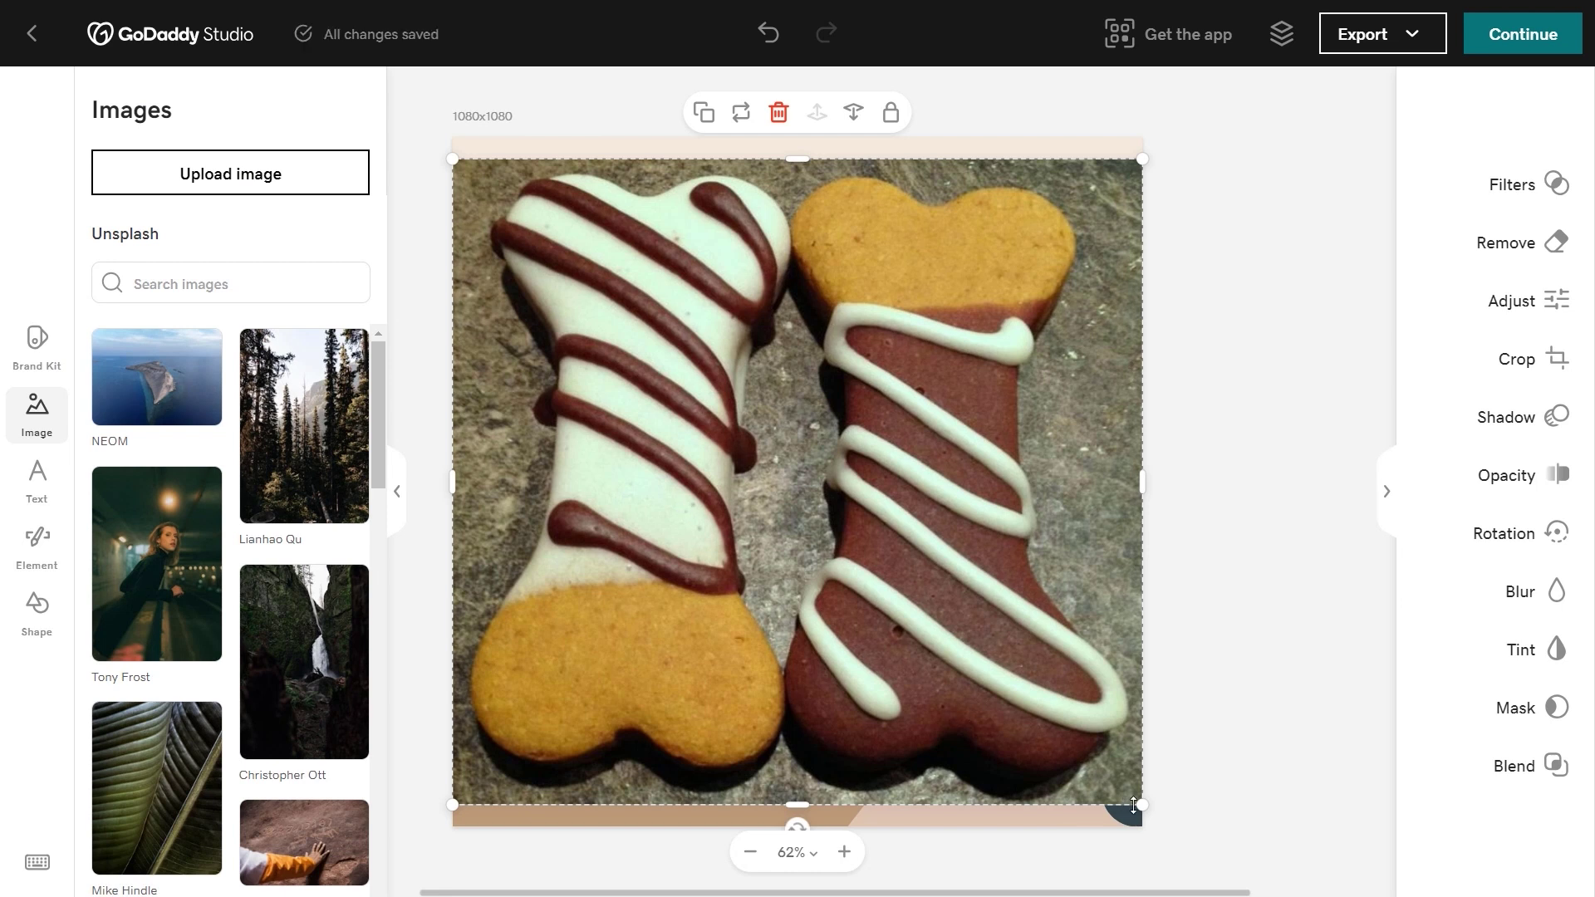
# Remove the cookies photo's background, shrink it, centre it under the text, and finish editing.
pyautogui.click(1518, 249)
pyautogui.click(1432, 301)
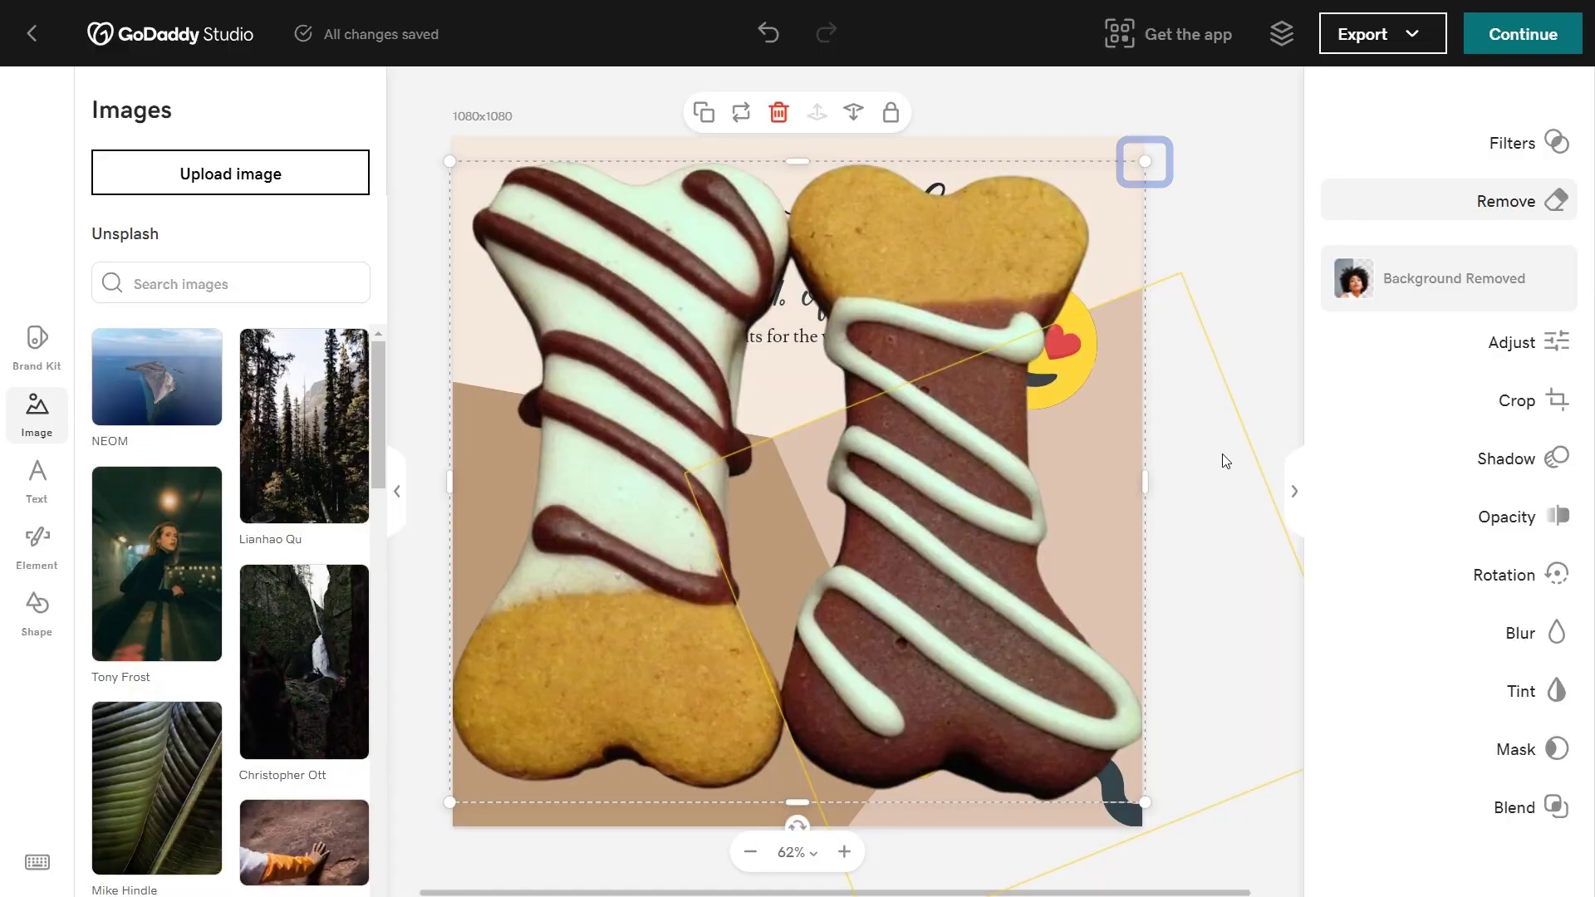
pyautogui.moveTo(1144, 802); pyautogui.dragTo(765, 456)
pyautogui.moveTo(659, 386); pyautogui.dragTo(846, 598)
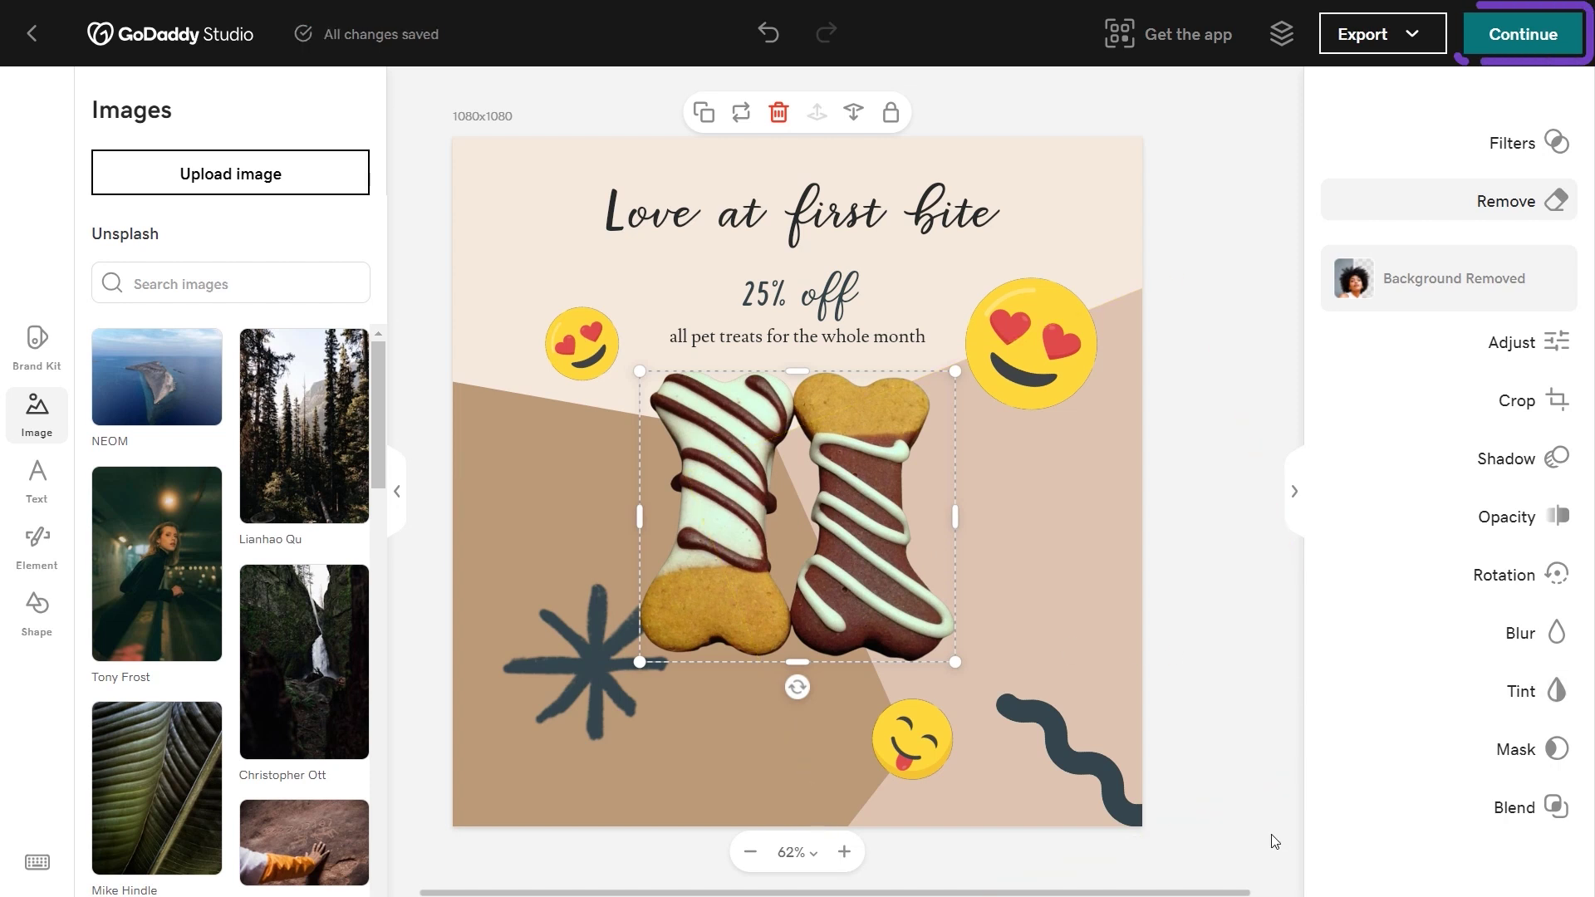
pyautogui.click(1267, 860)
pyautogui.click(1522, 34)
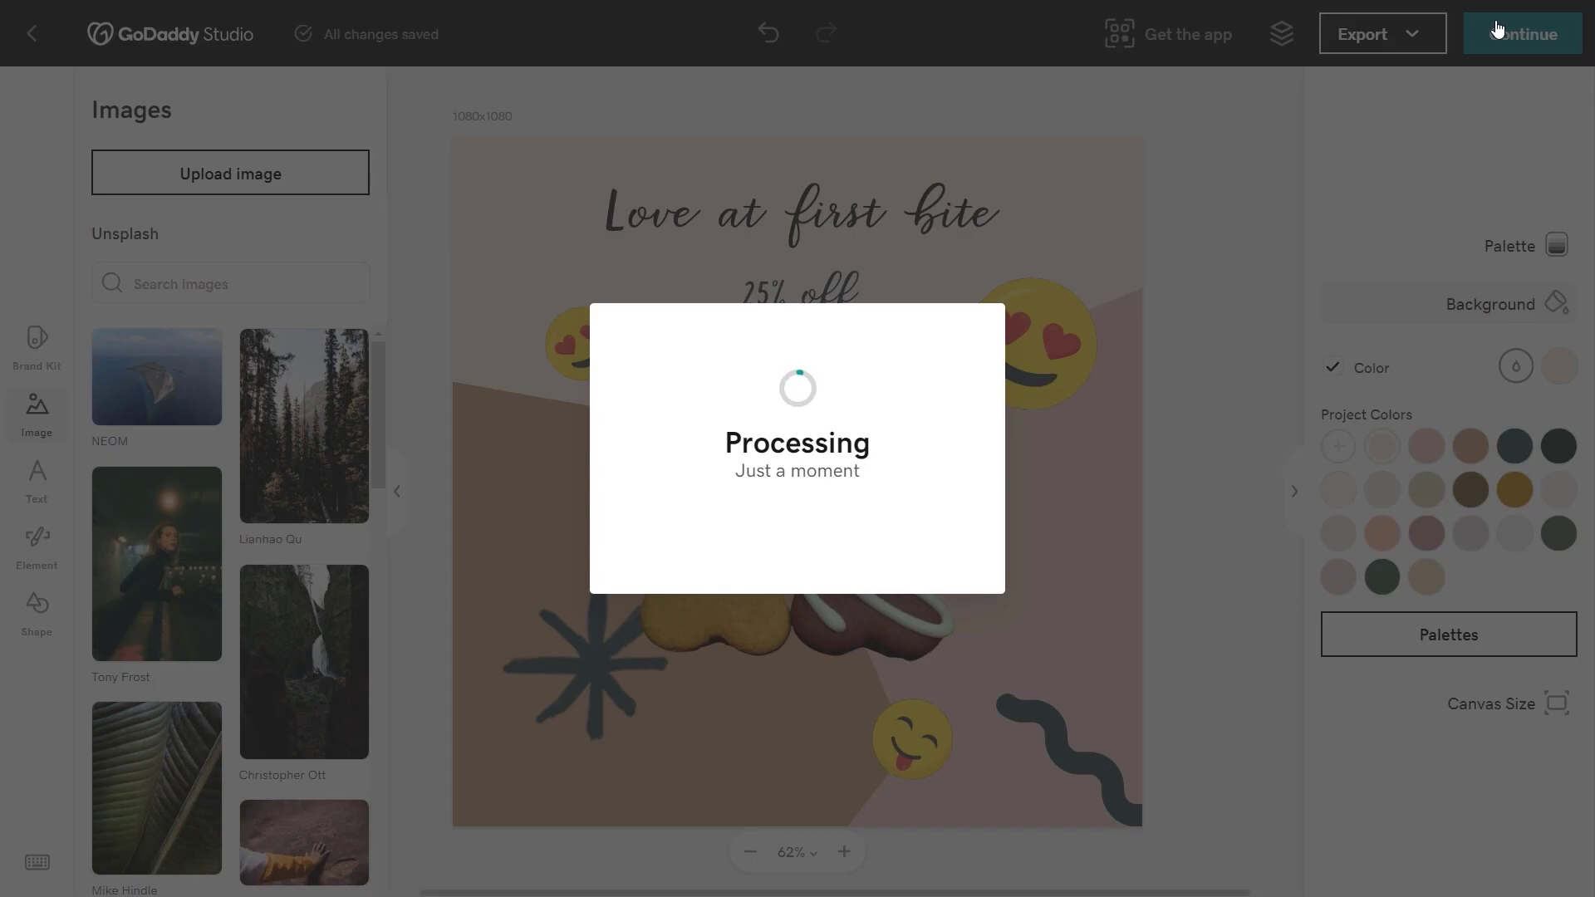
# Use the cookies design and change the headline to '25% off the Best Dog Treats'.
pyautogui.scroll(-1, 1260, 497)
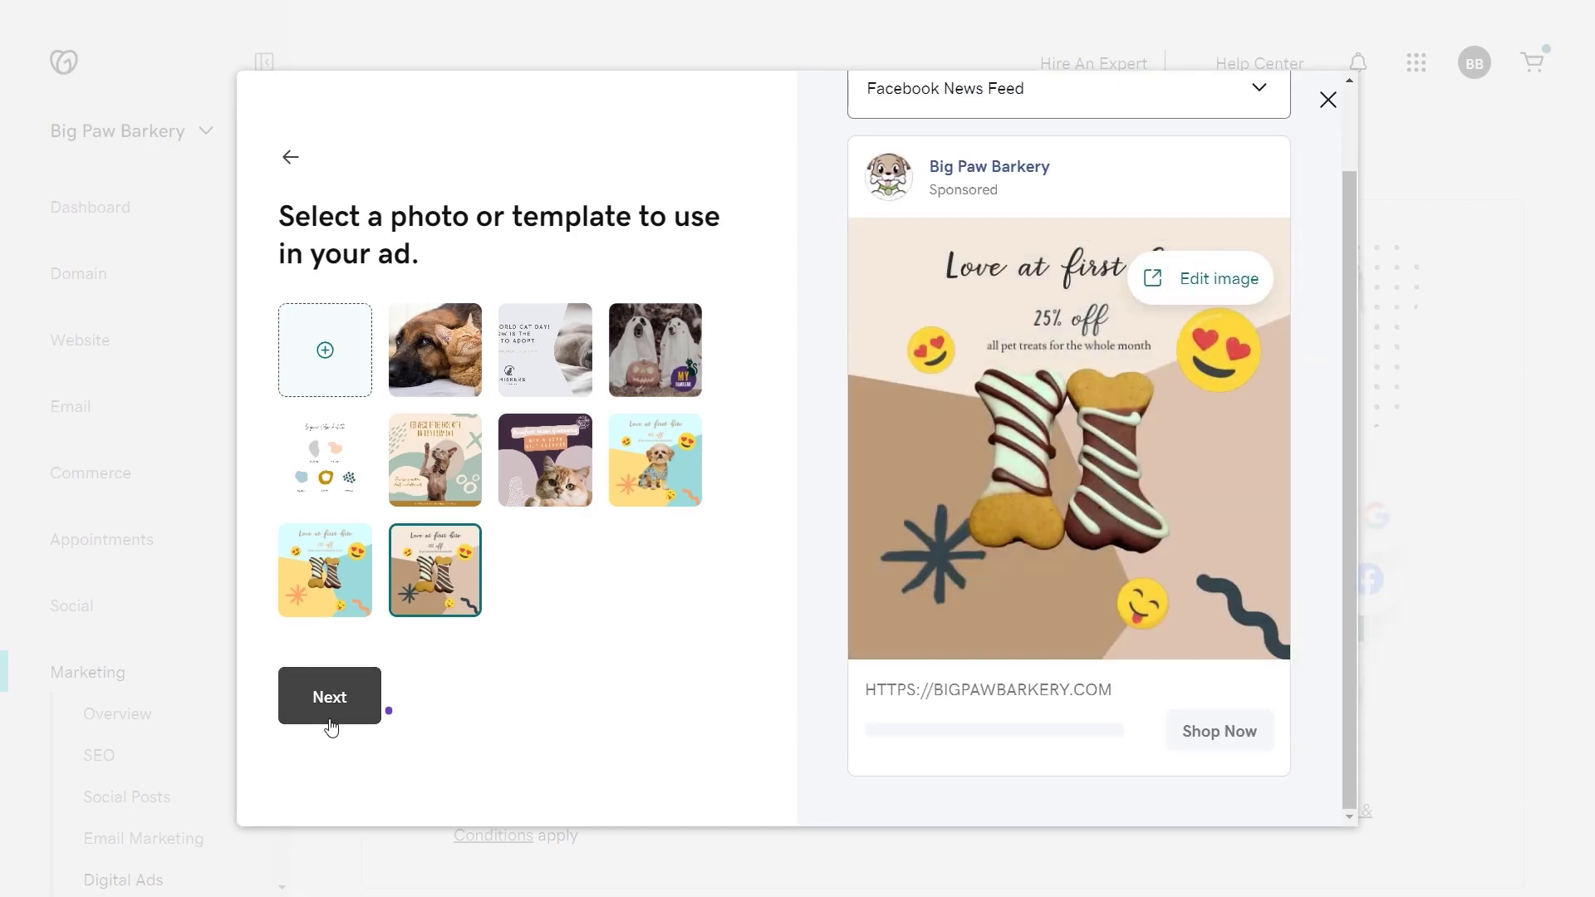
pyautogui.click(331, 721)
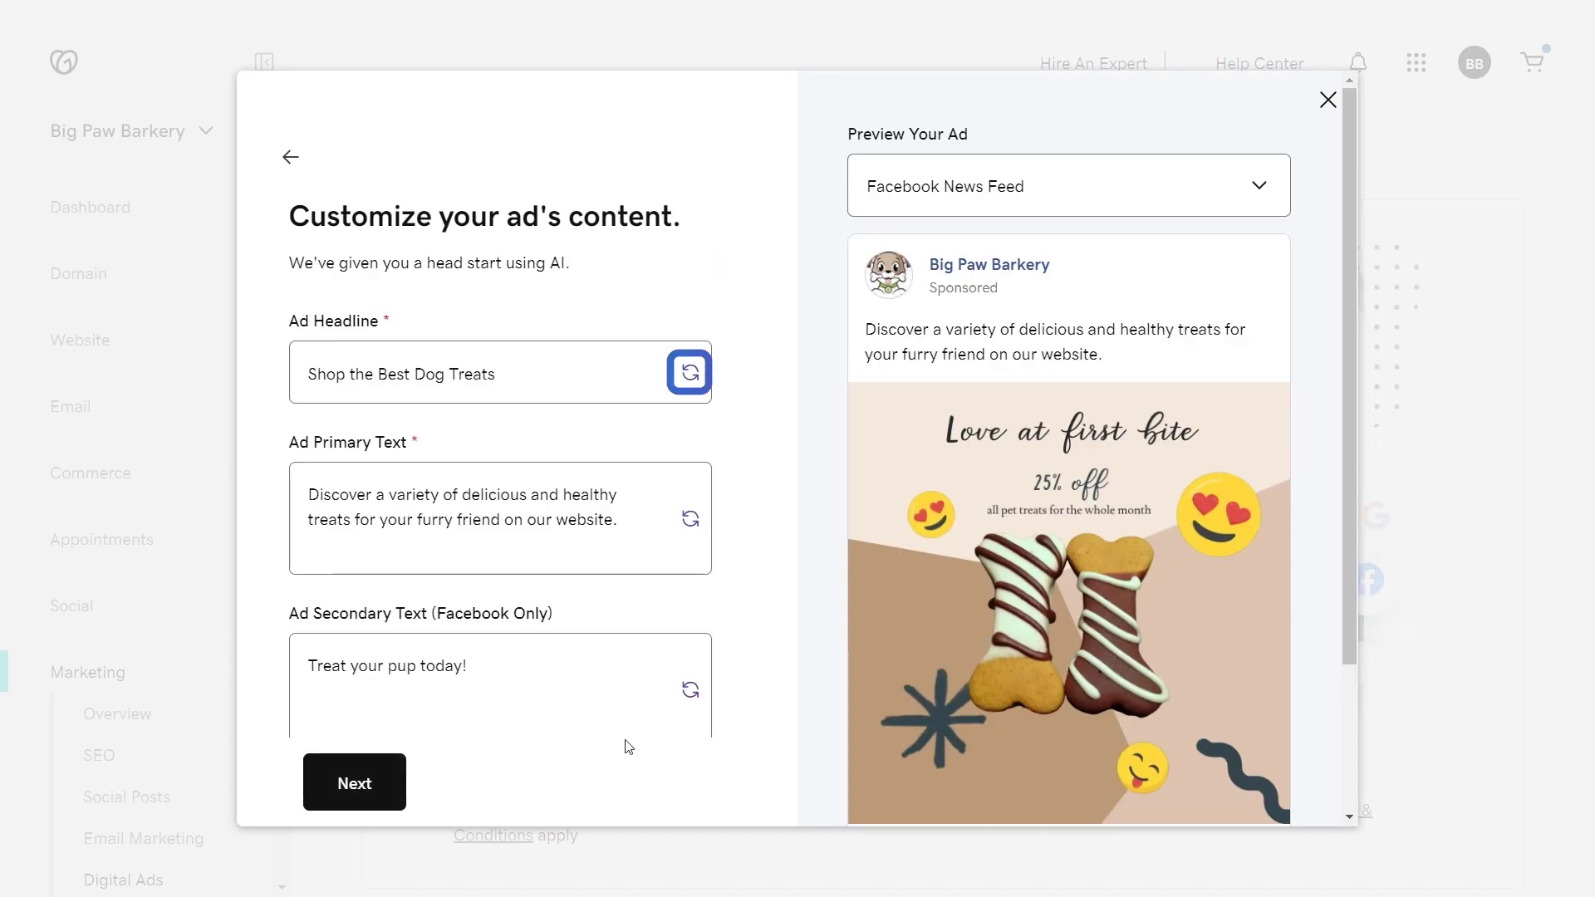
pyautogui.scroll(-3, 628, 747)
pyautogui.scroll(3, 499, 499)
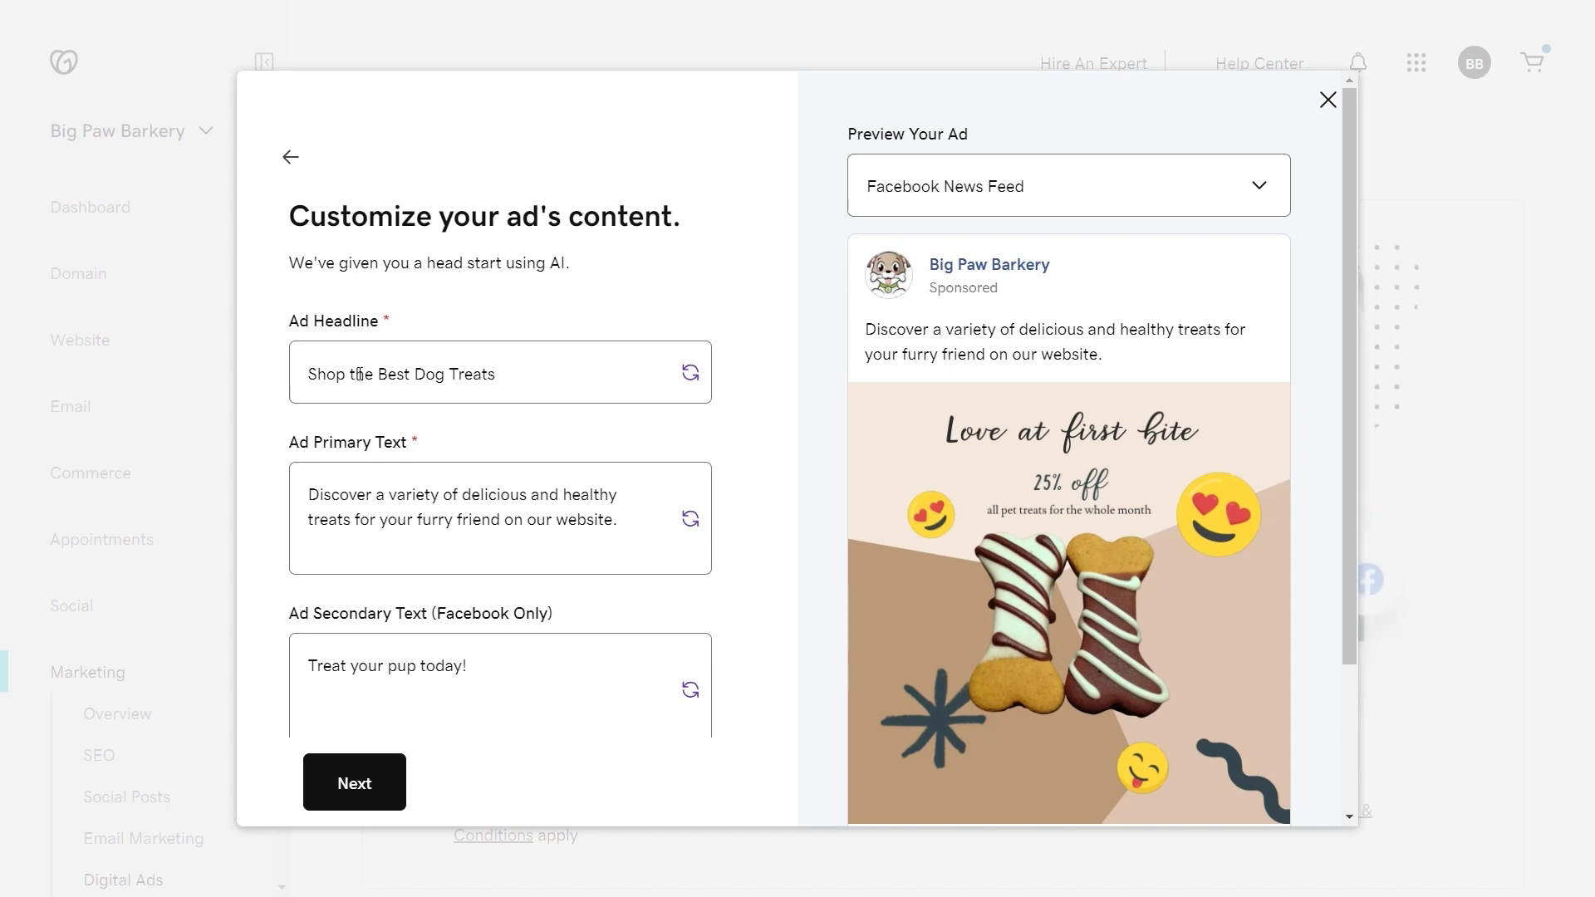
pyautogui.doubleClick(325, 373)
pyautogui.write('25% off')
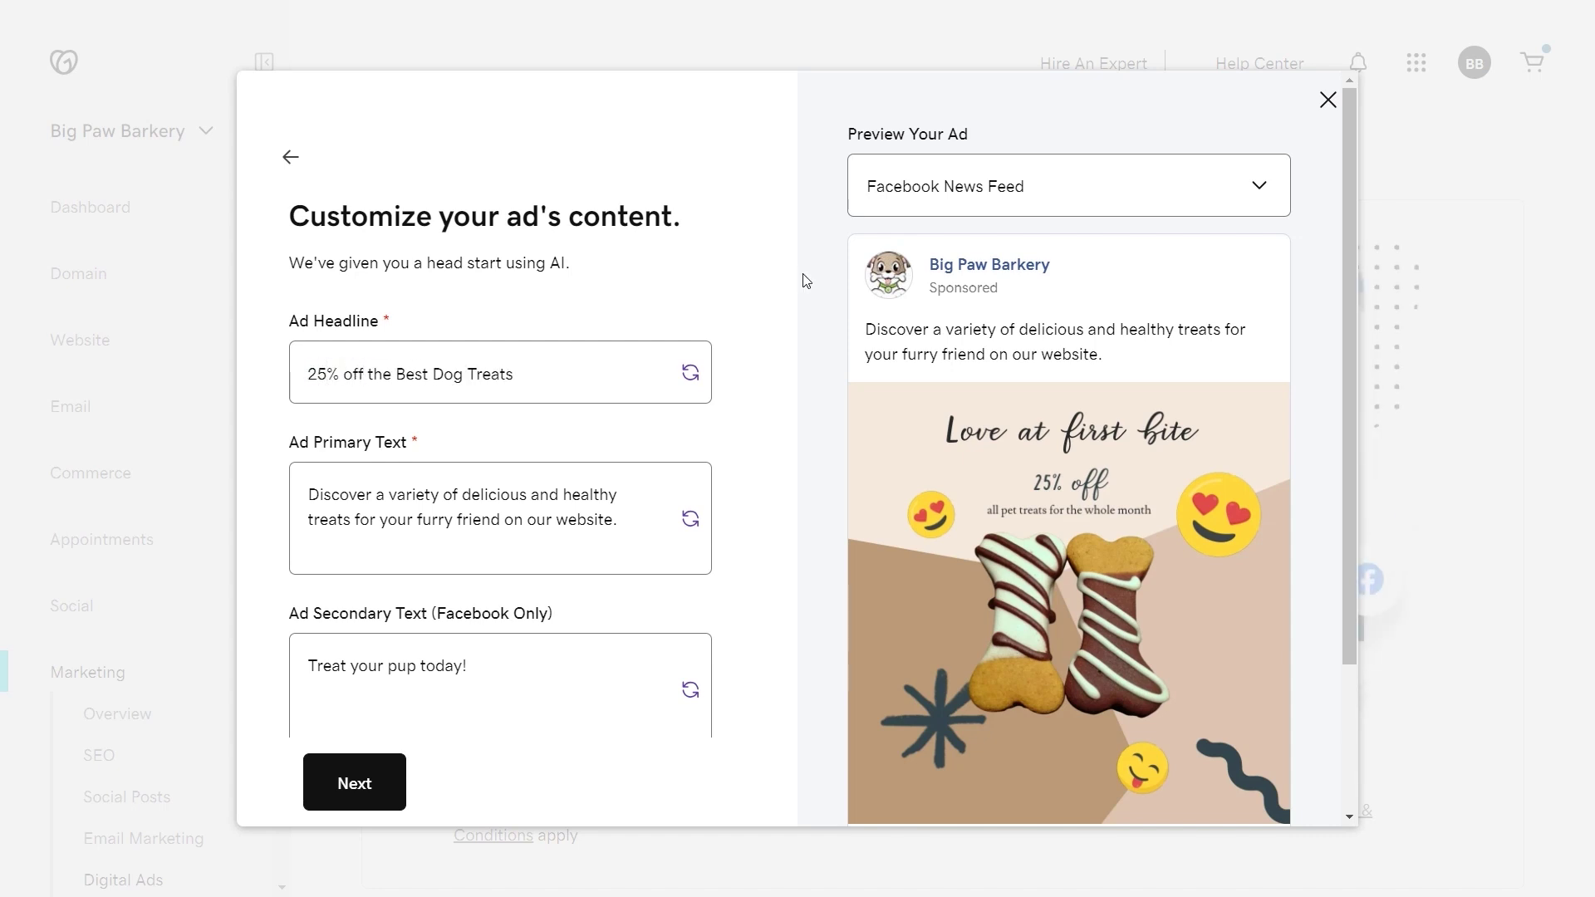
# Rewrite the primary and secondary text with AI and keep 'Shop Now' as the button label.
pyautogui.click(691, 518)
pyautogui.click(690, 689)
pyautogui.scroll(-2, 686, 686)
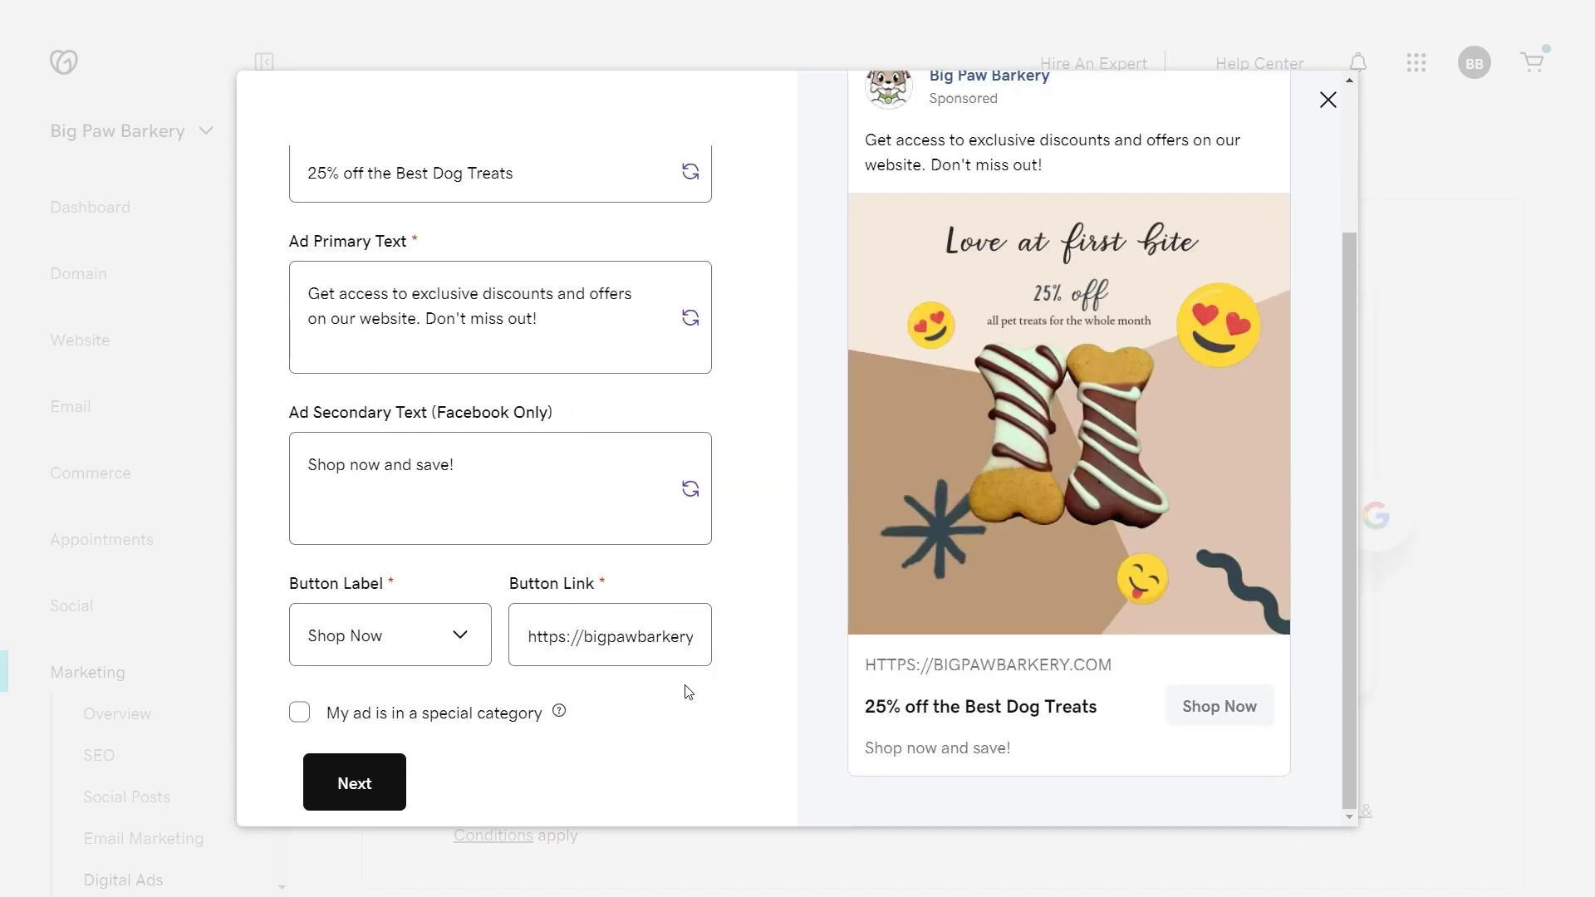
pyautogui.click(458, 638)
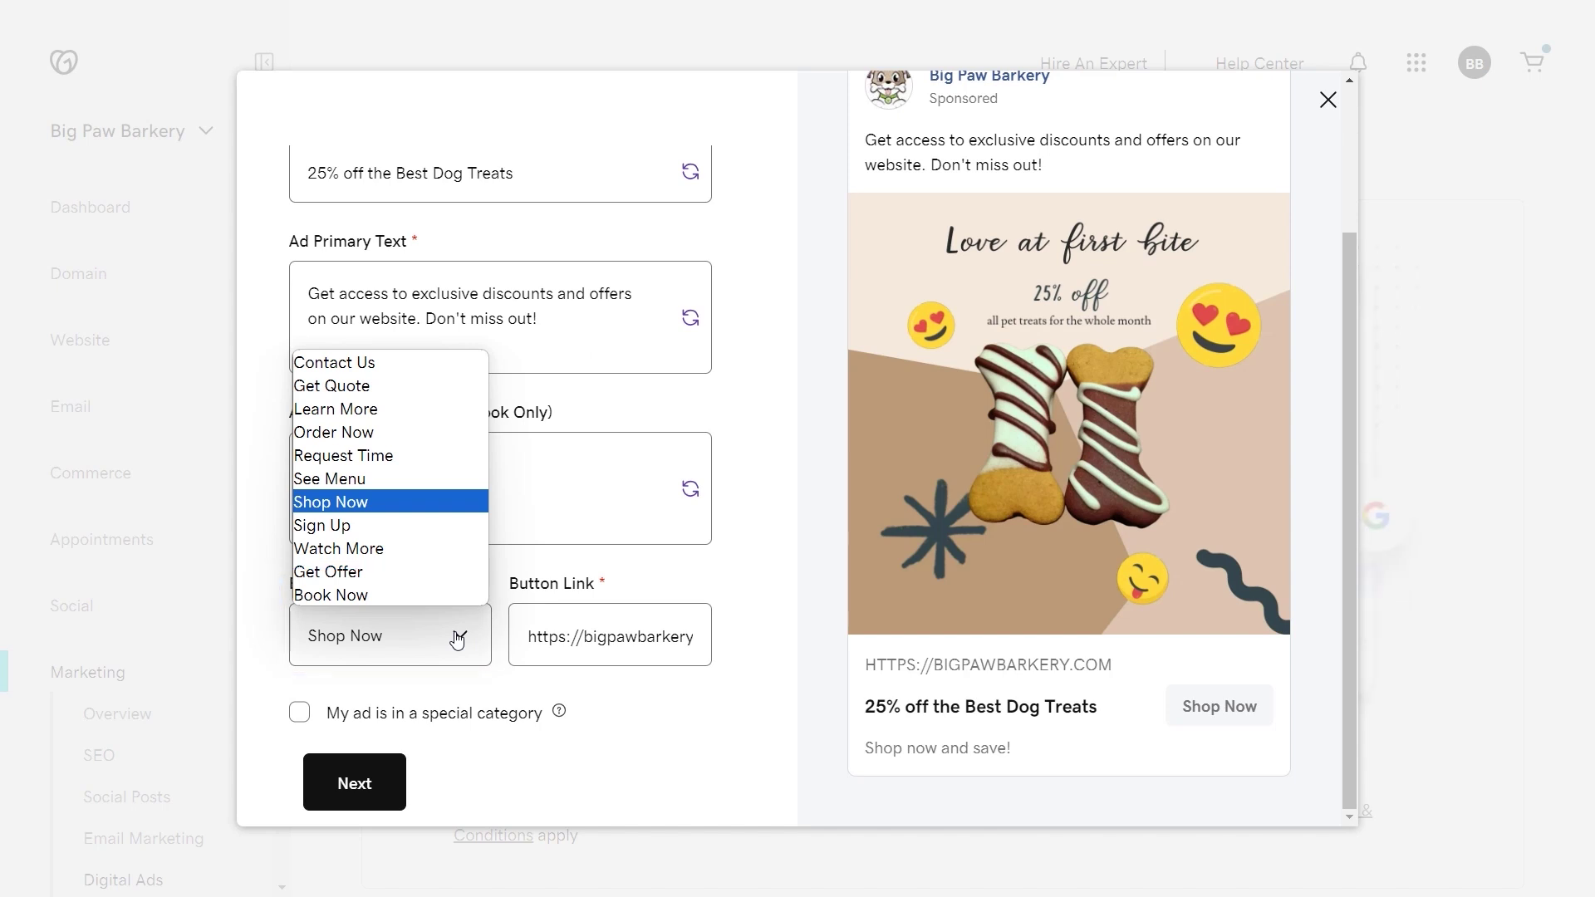
pyautogui.click(540, 619)
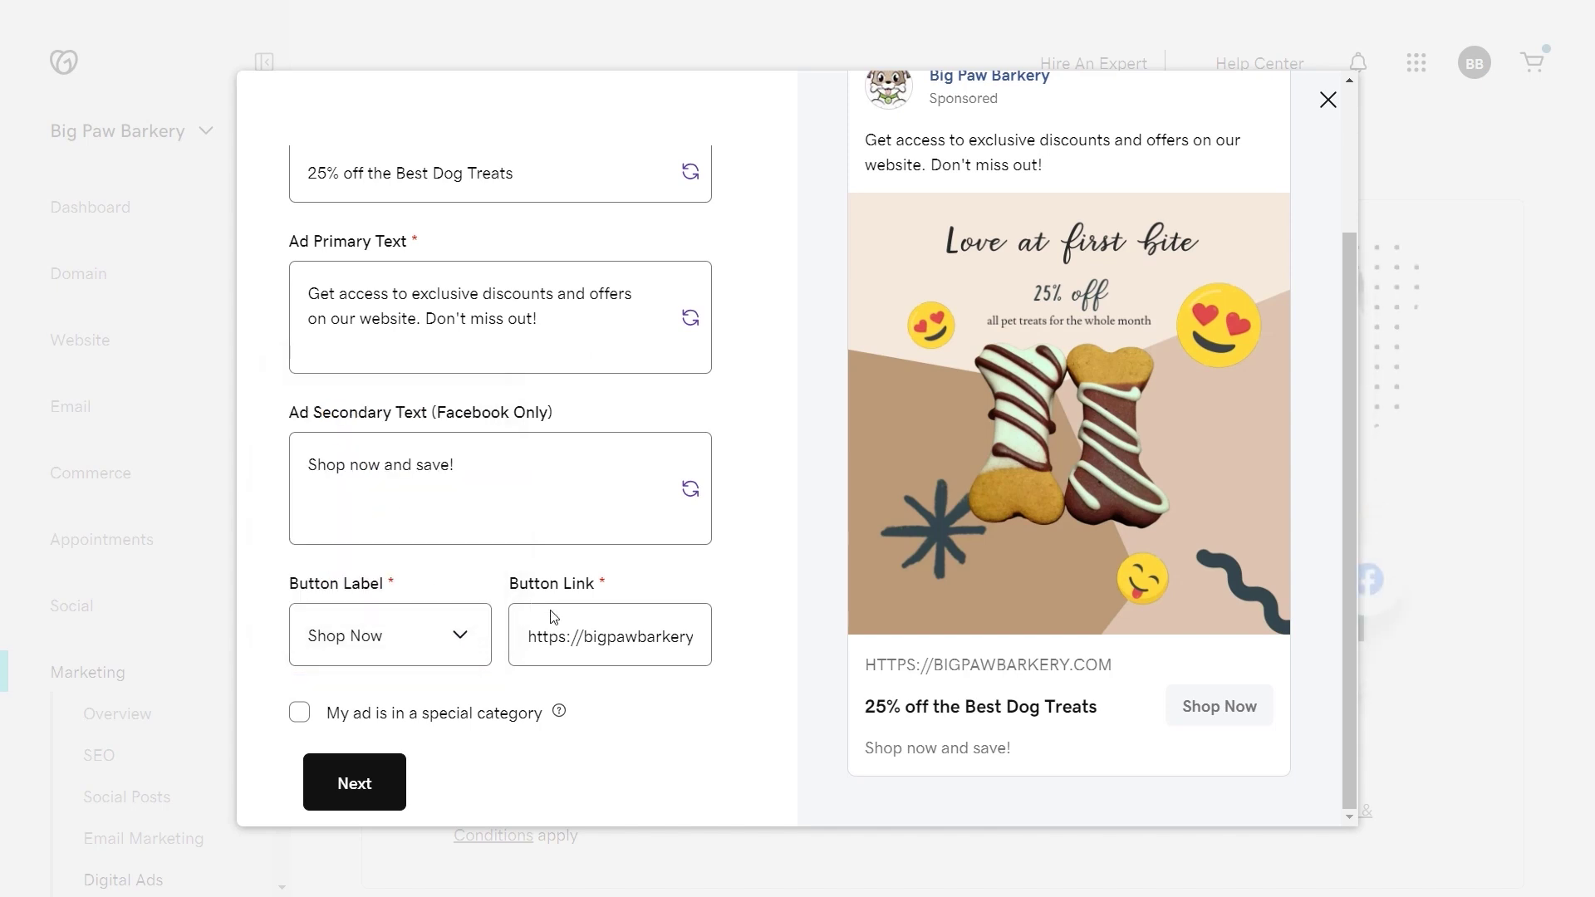
pyautogui.click(598, 636)
# Set a $30 total budget running 30 days ($1.00/day) starting 3/27/2024.
pyautogui.click(370, 785)
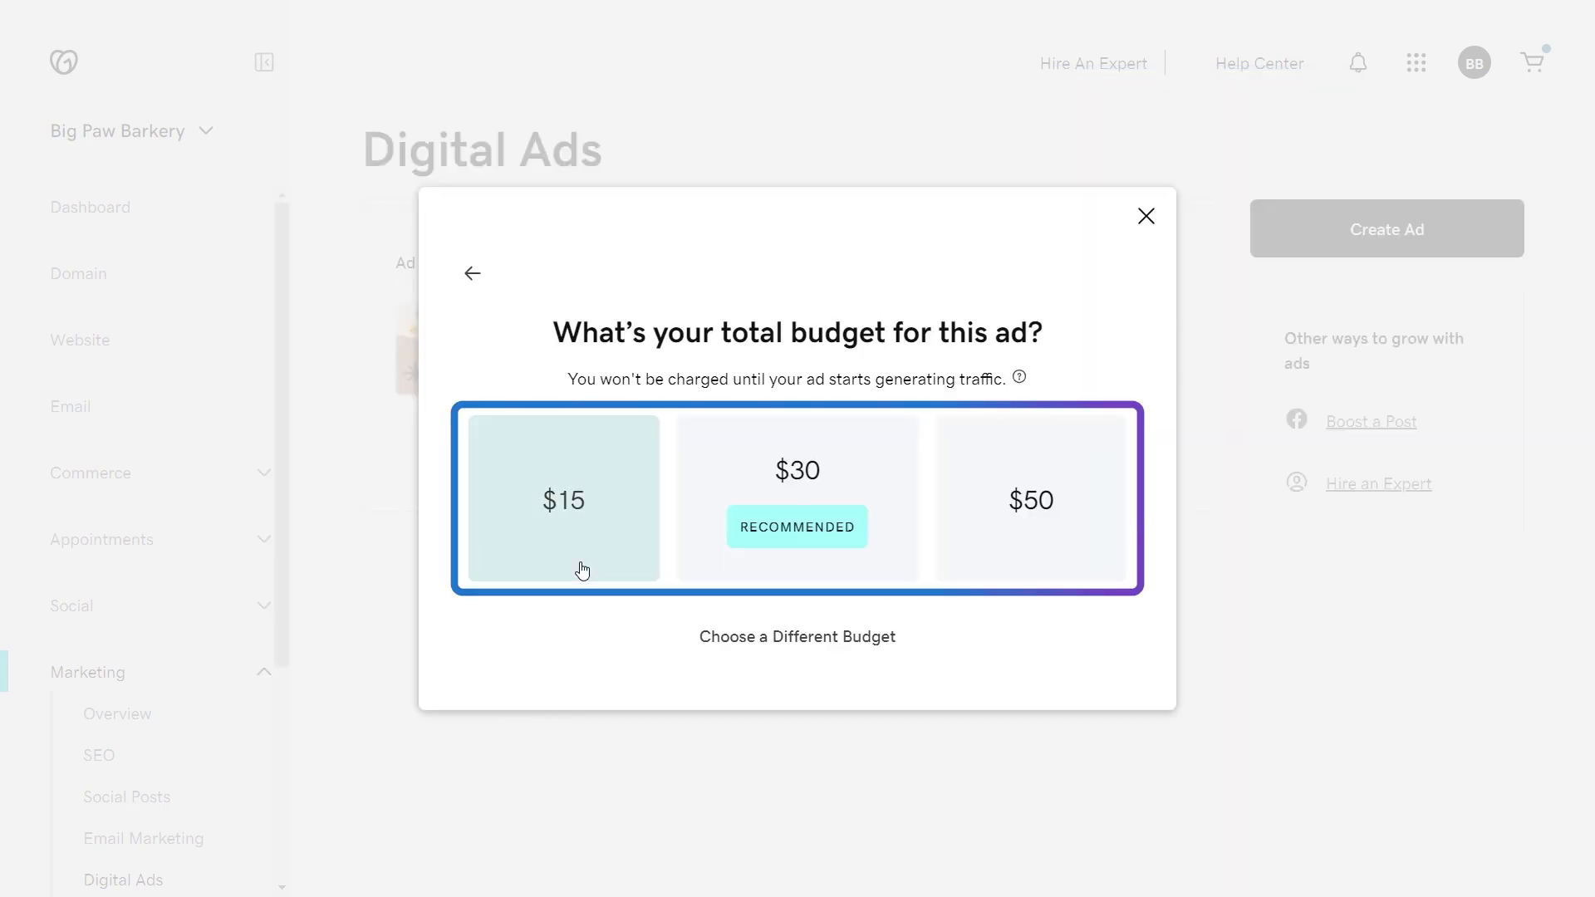
pyautogui.click(697, 477)
pyautogui.scroll(-2, 654, 550)
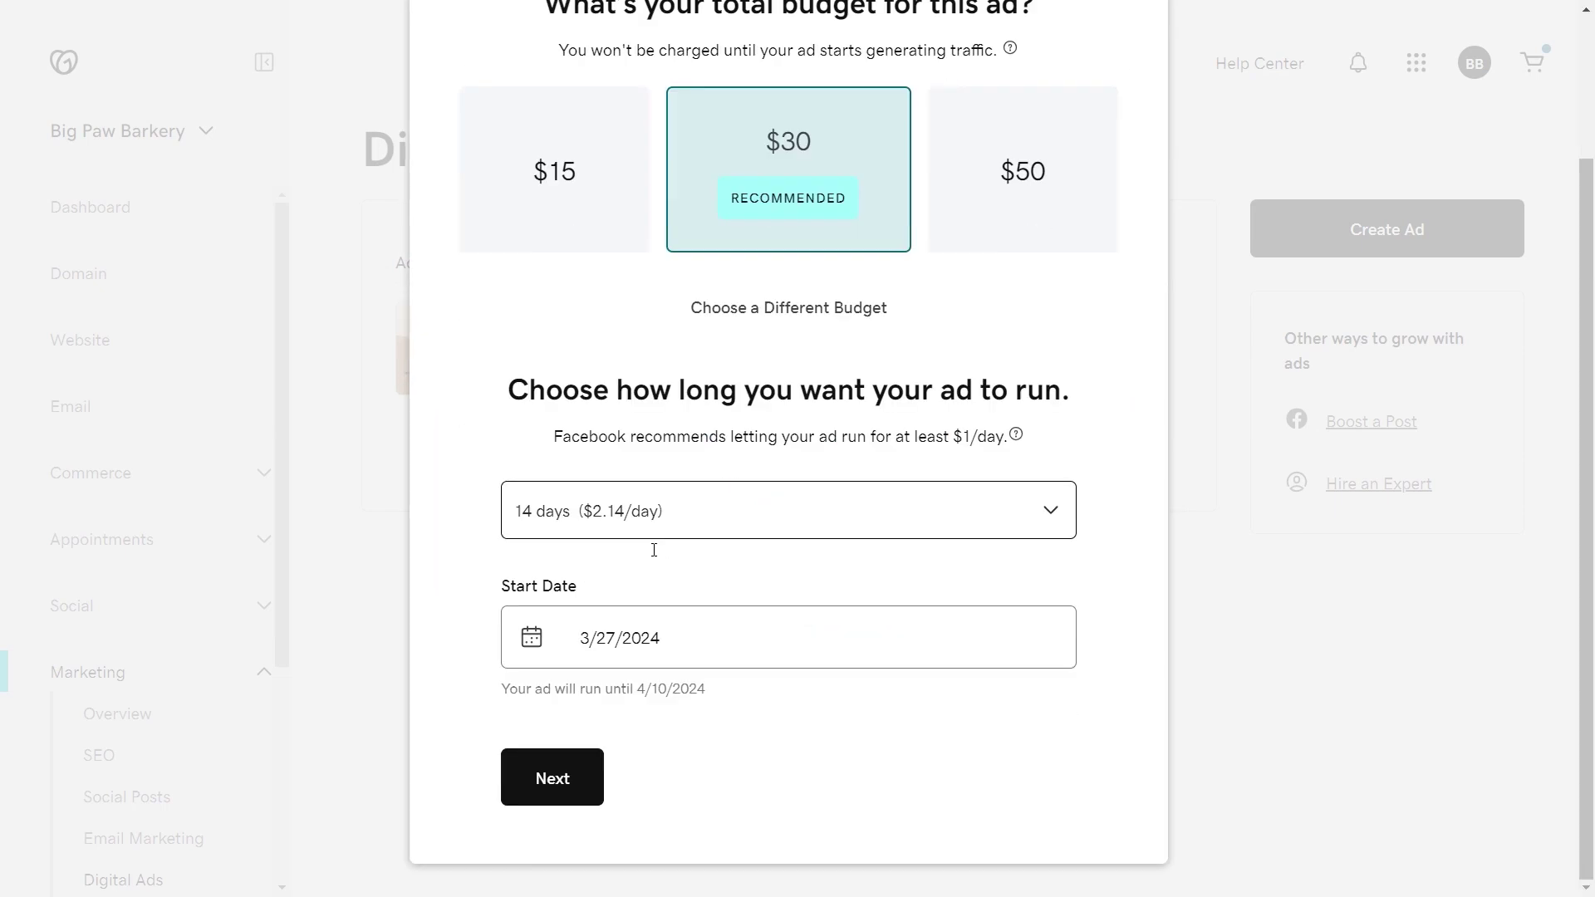
pyautogui.click(648, 513)
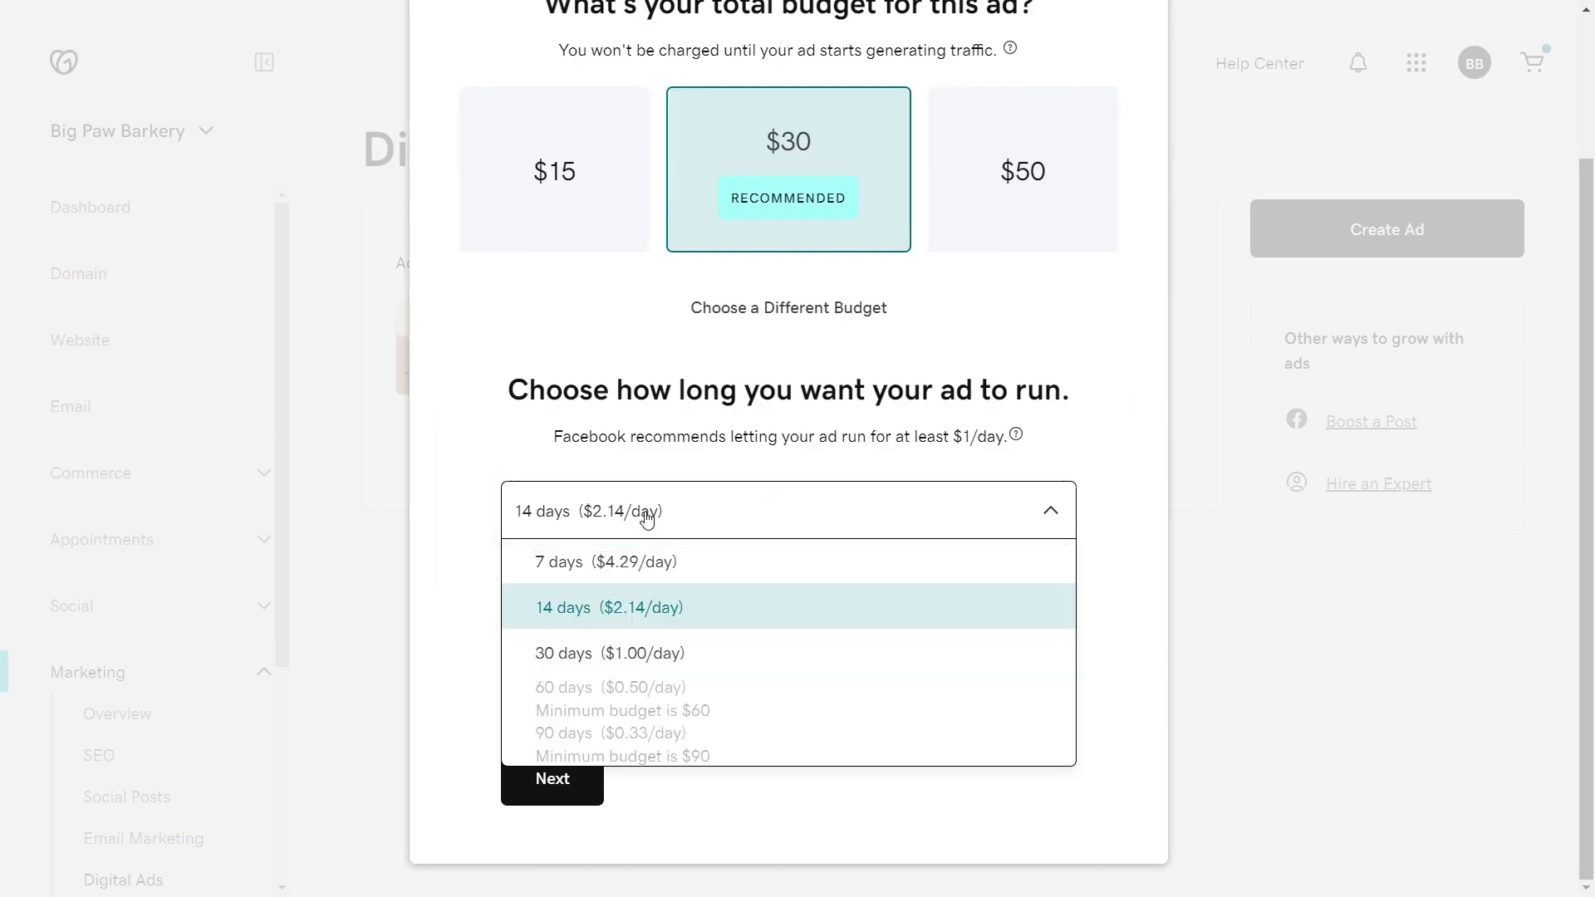
pyautogui.click(644, 653)
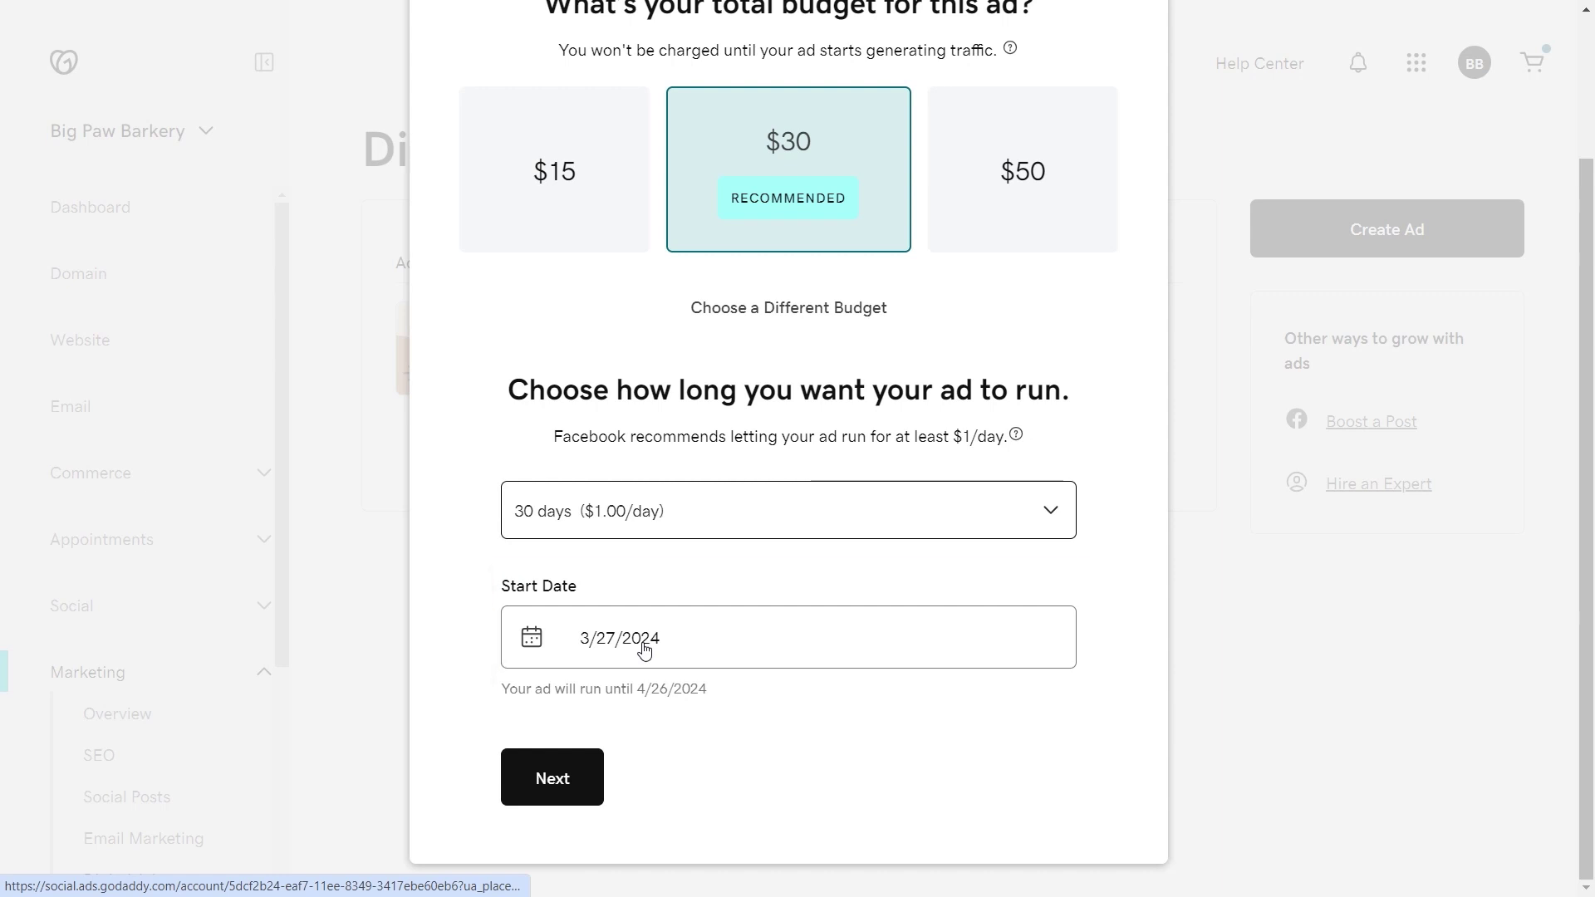
pyautogui.click(570, 776)
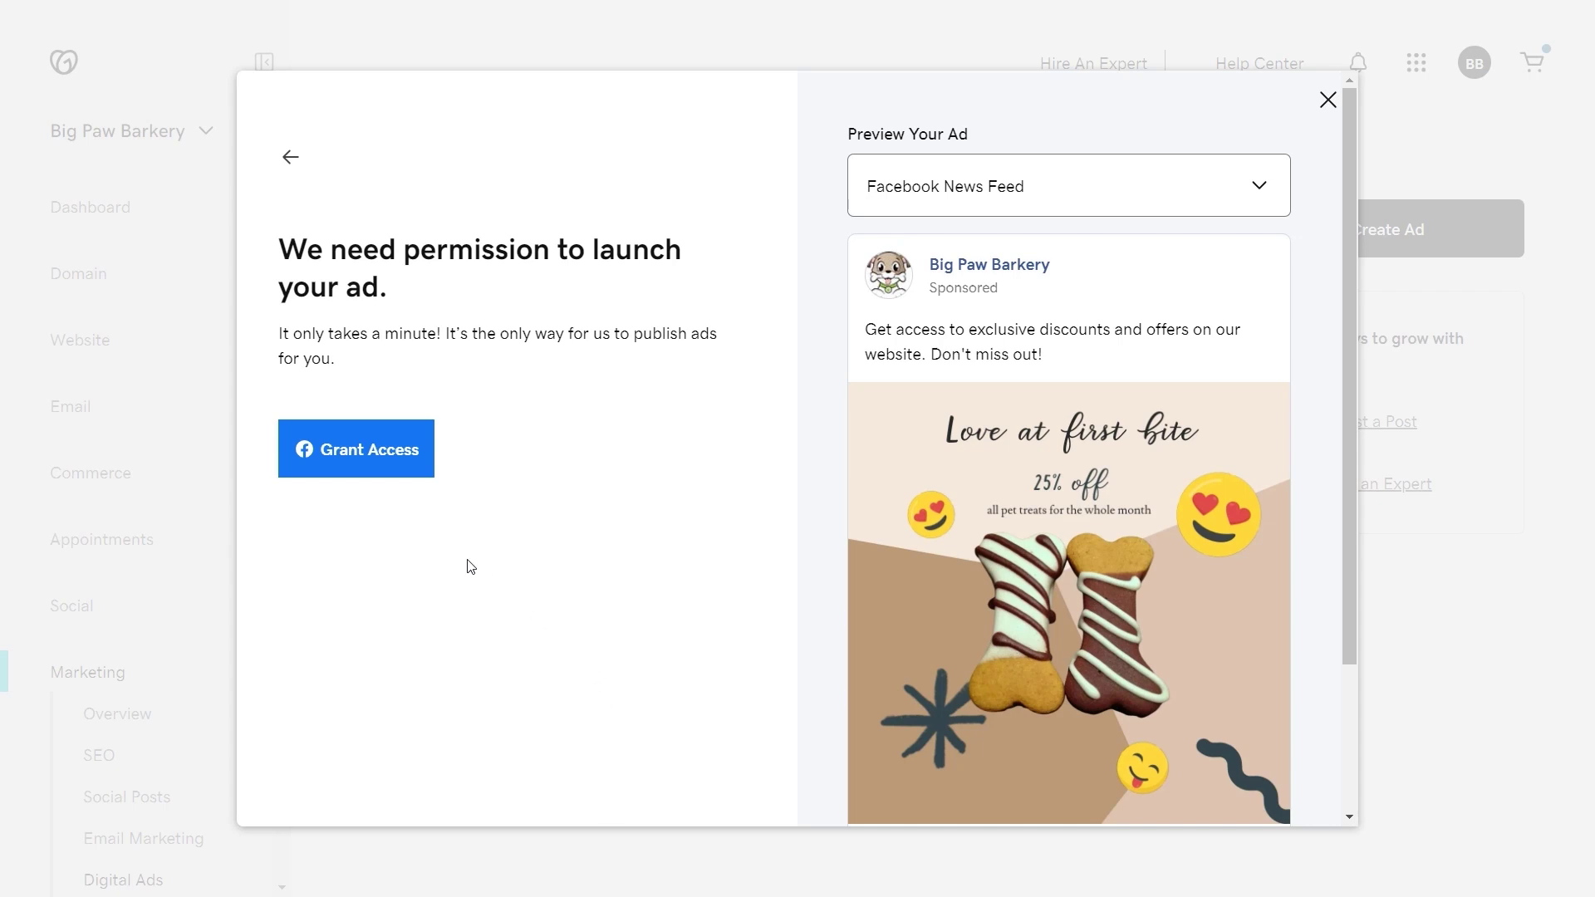
# Grant the ad tool Facebook access and confirm the business manager.
pyautogui.click(377, 469)
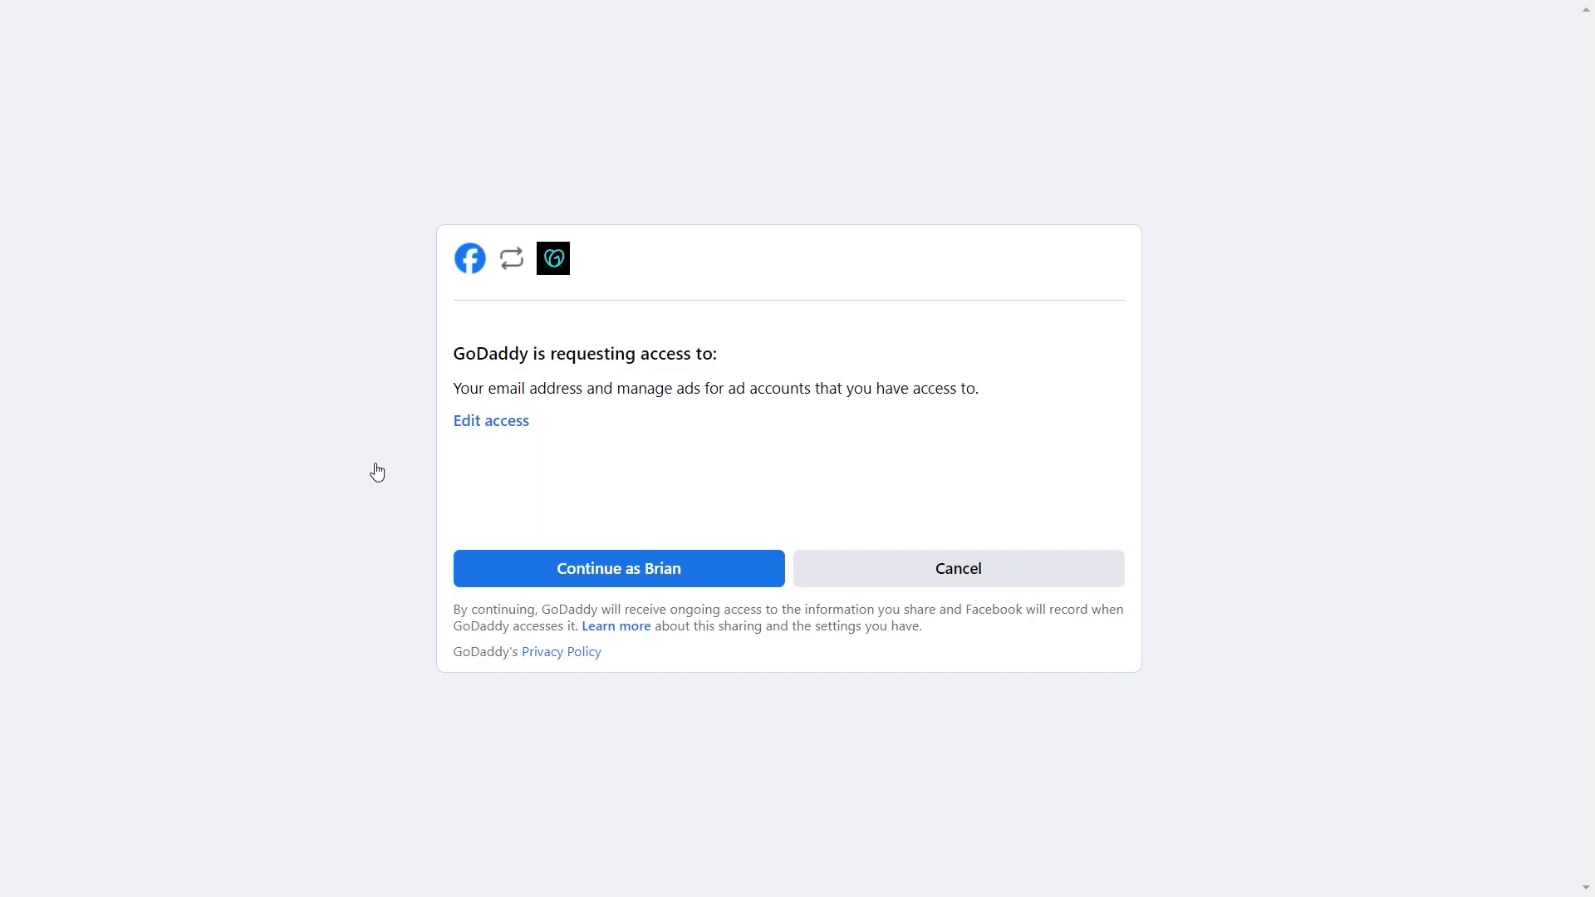
pyautogui.click(576, 580)
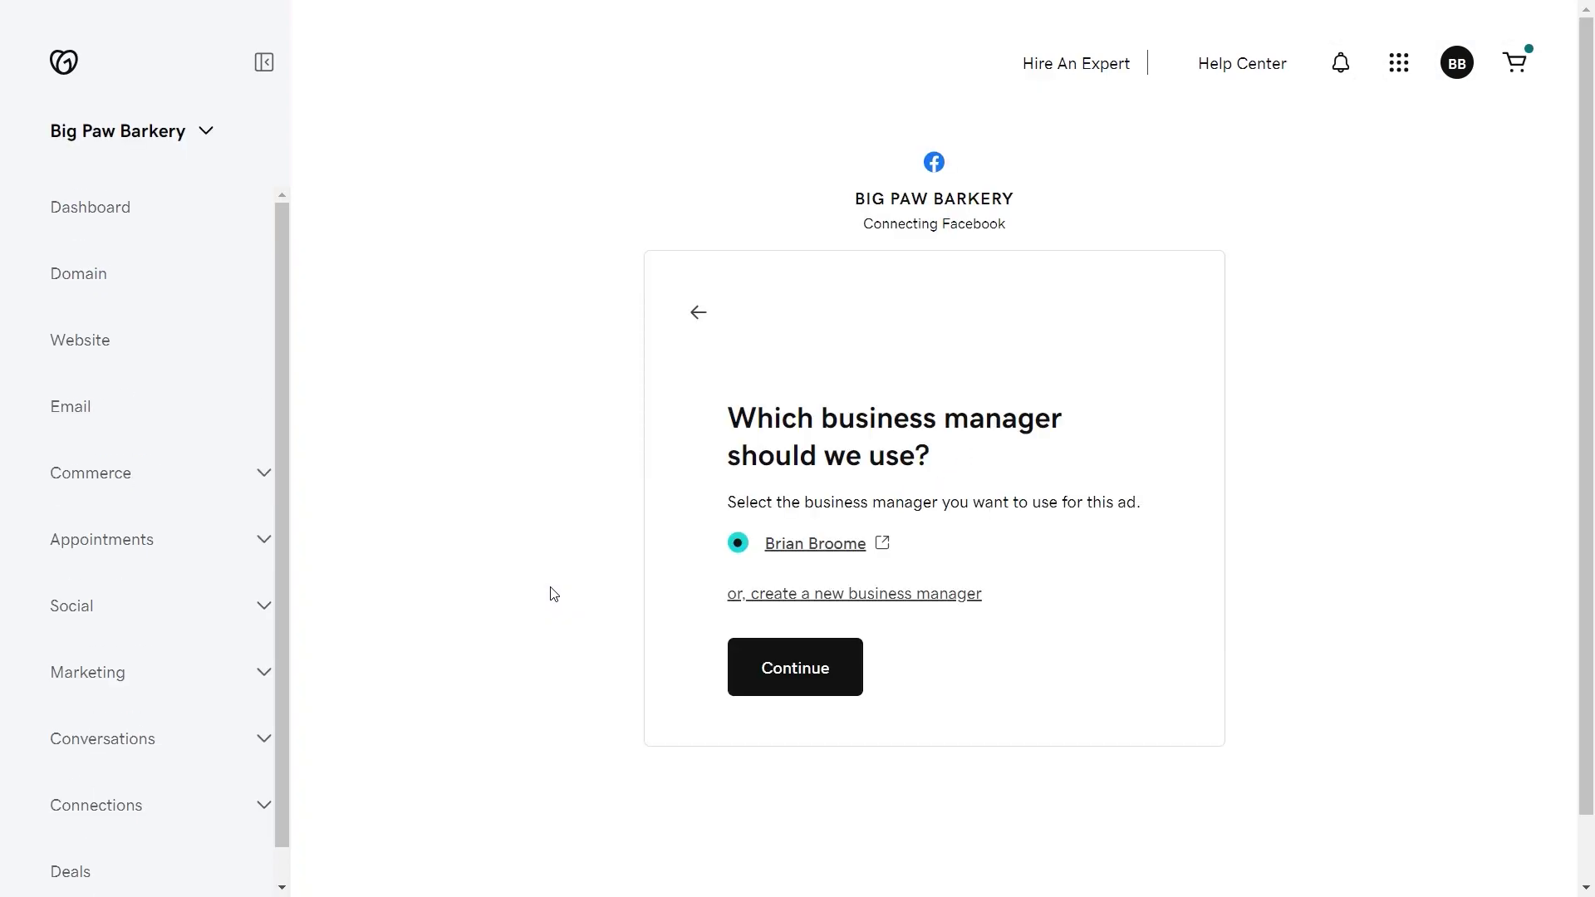
pyautogui.click(777, 681)
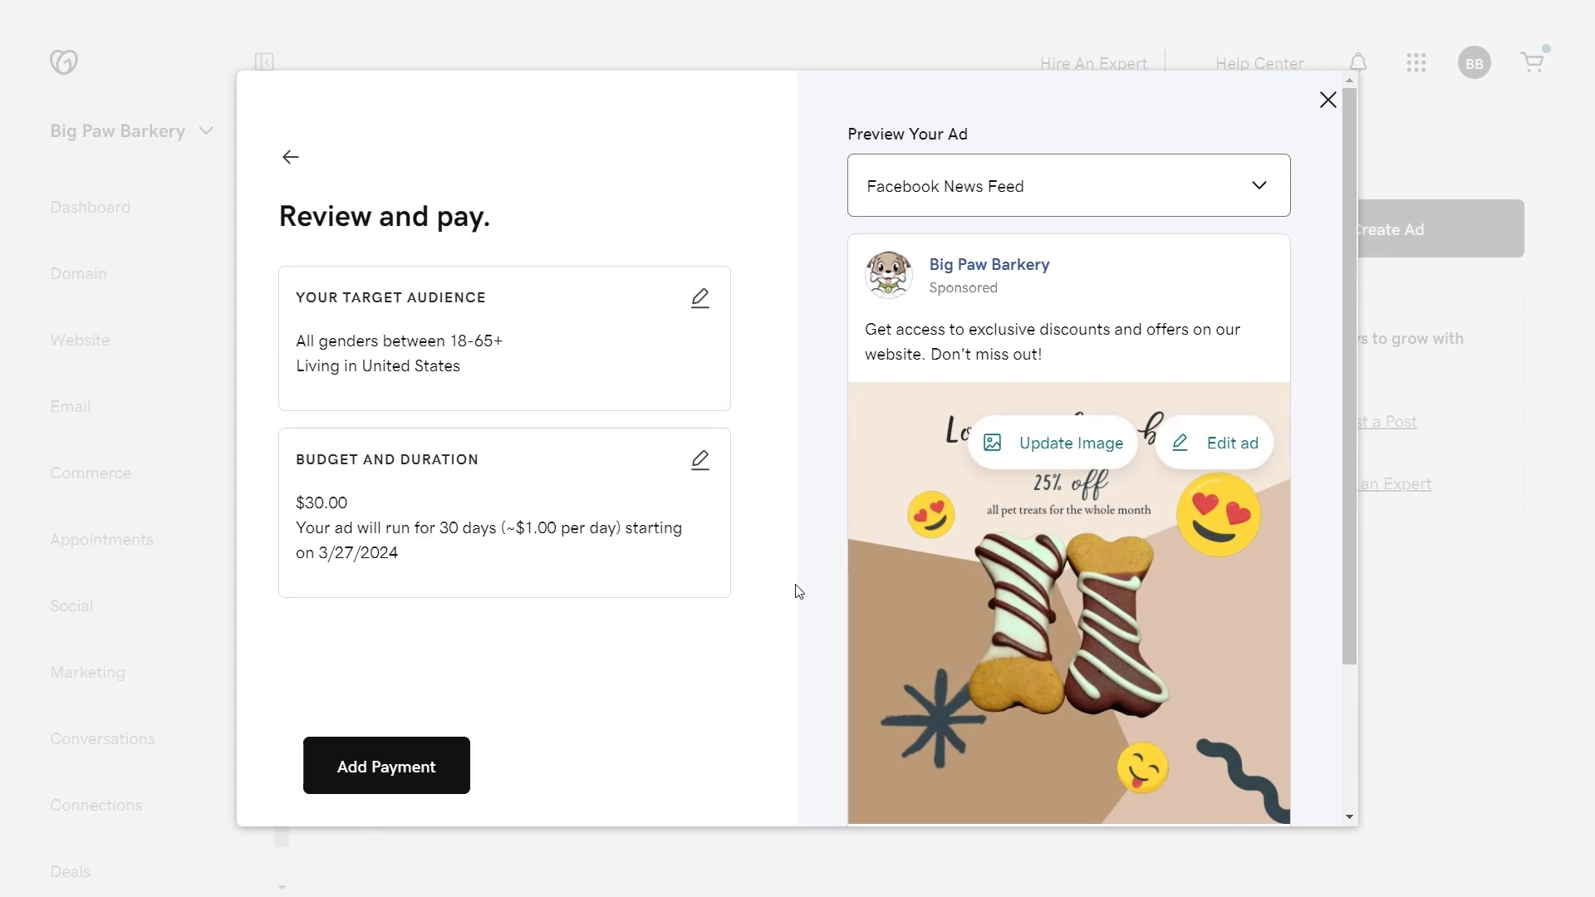
# Start adding a Facebook payment method, confirming United States and US Dollars.
pyautogui.click(418, 786)
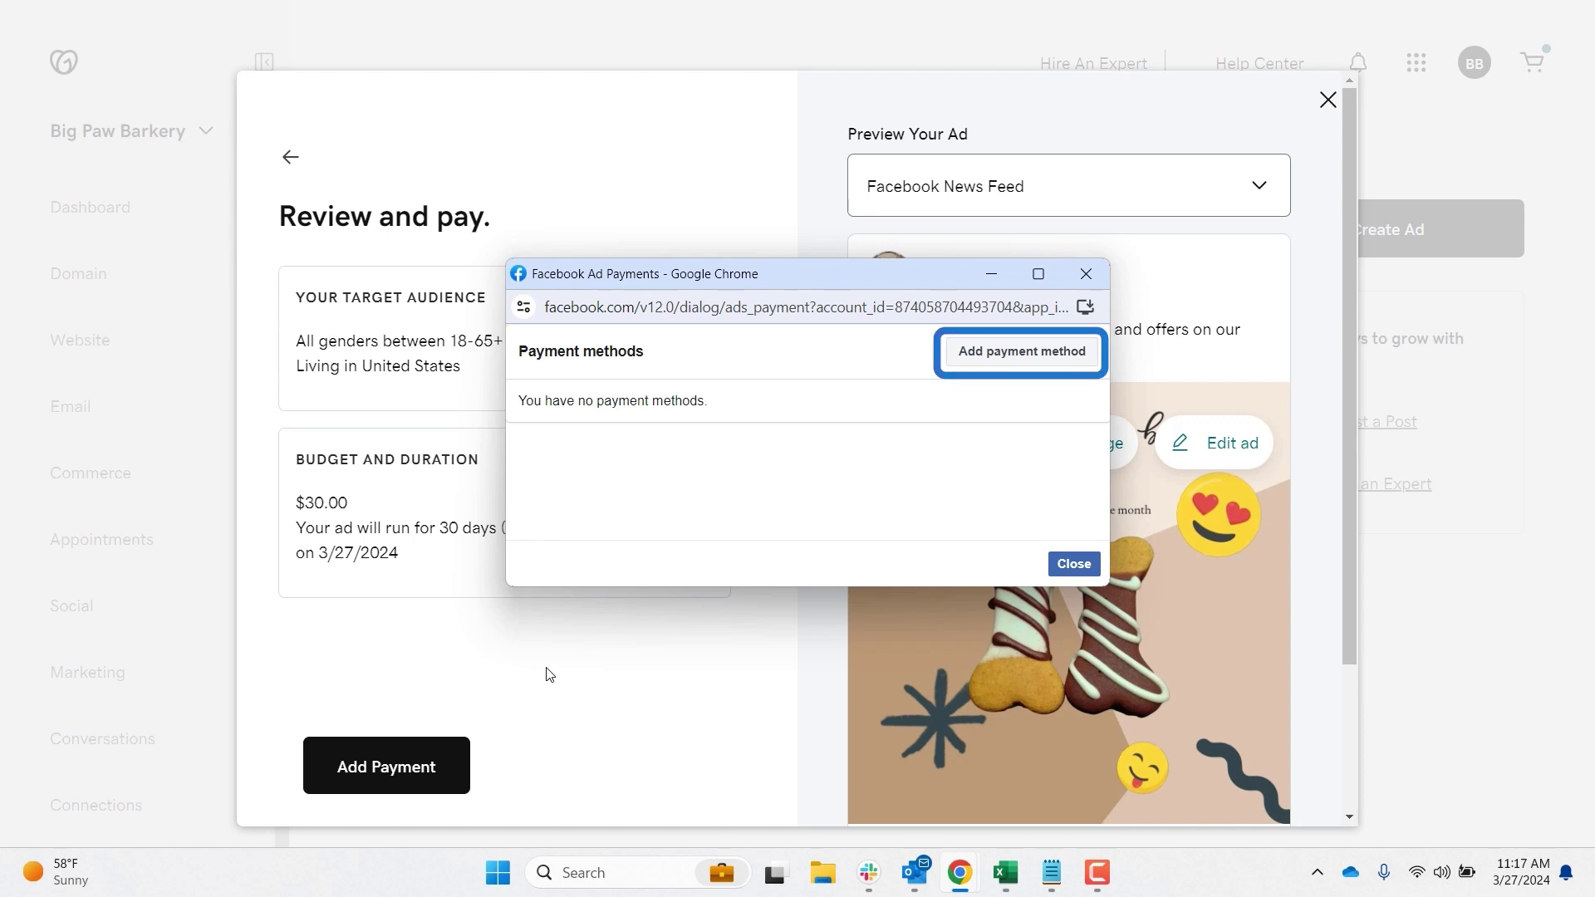
pyautogui.click(1007, 357)
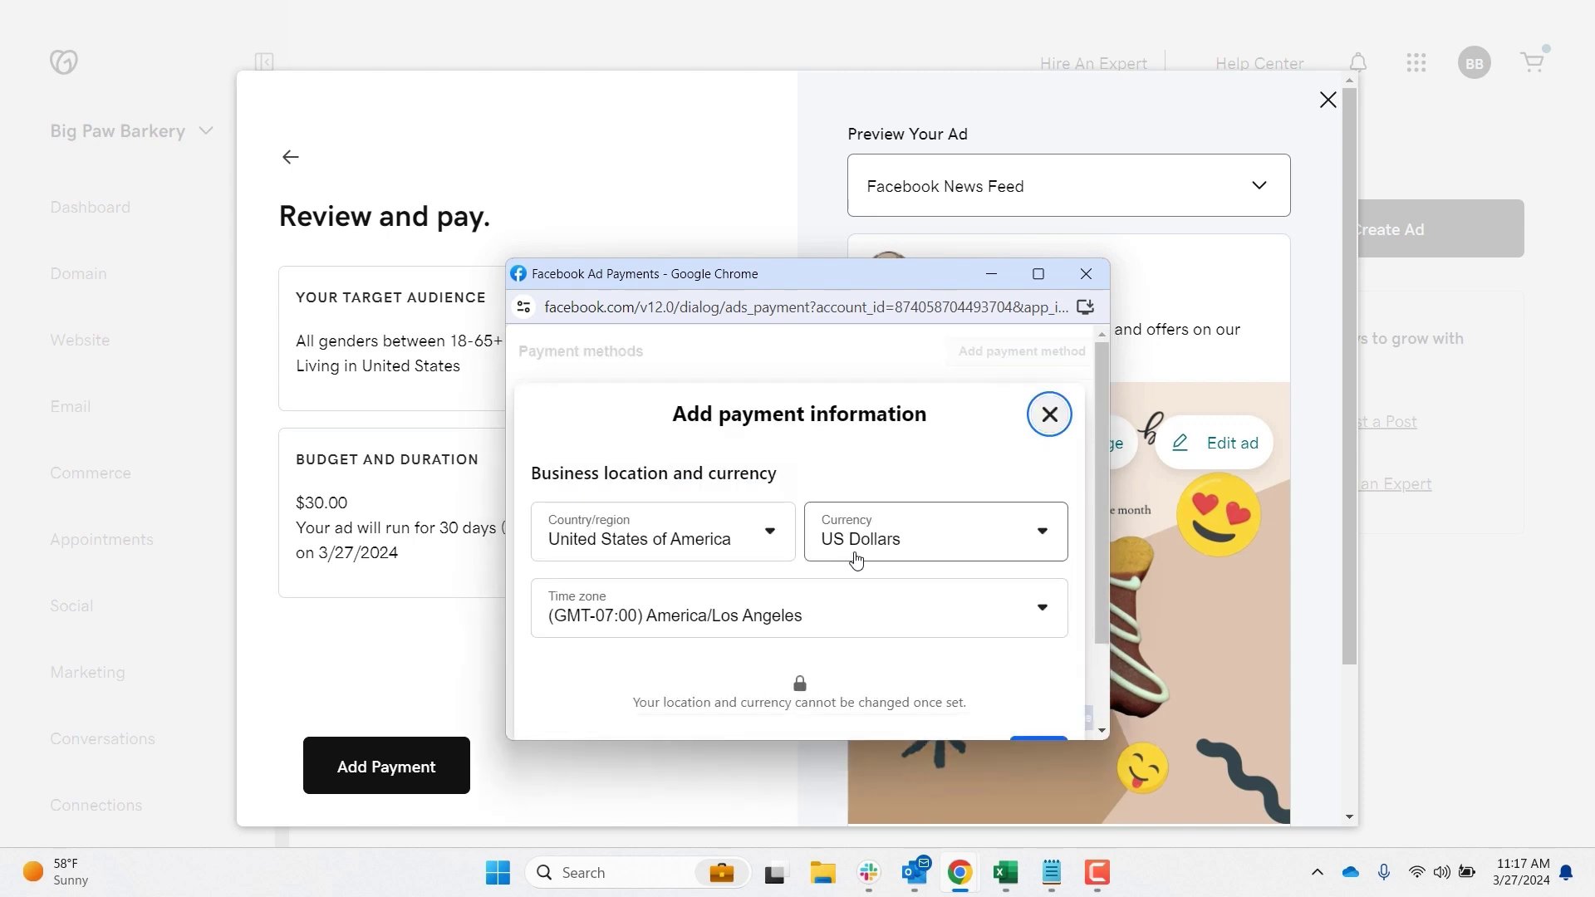
pyautogui.scroll(-2, 855, 559)
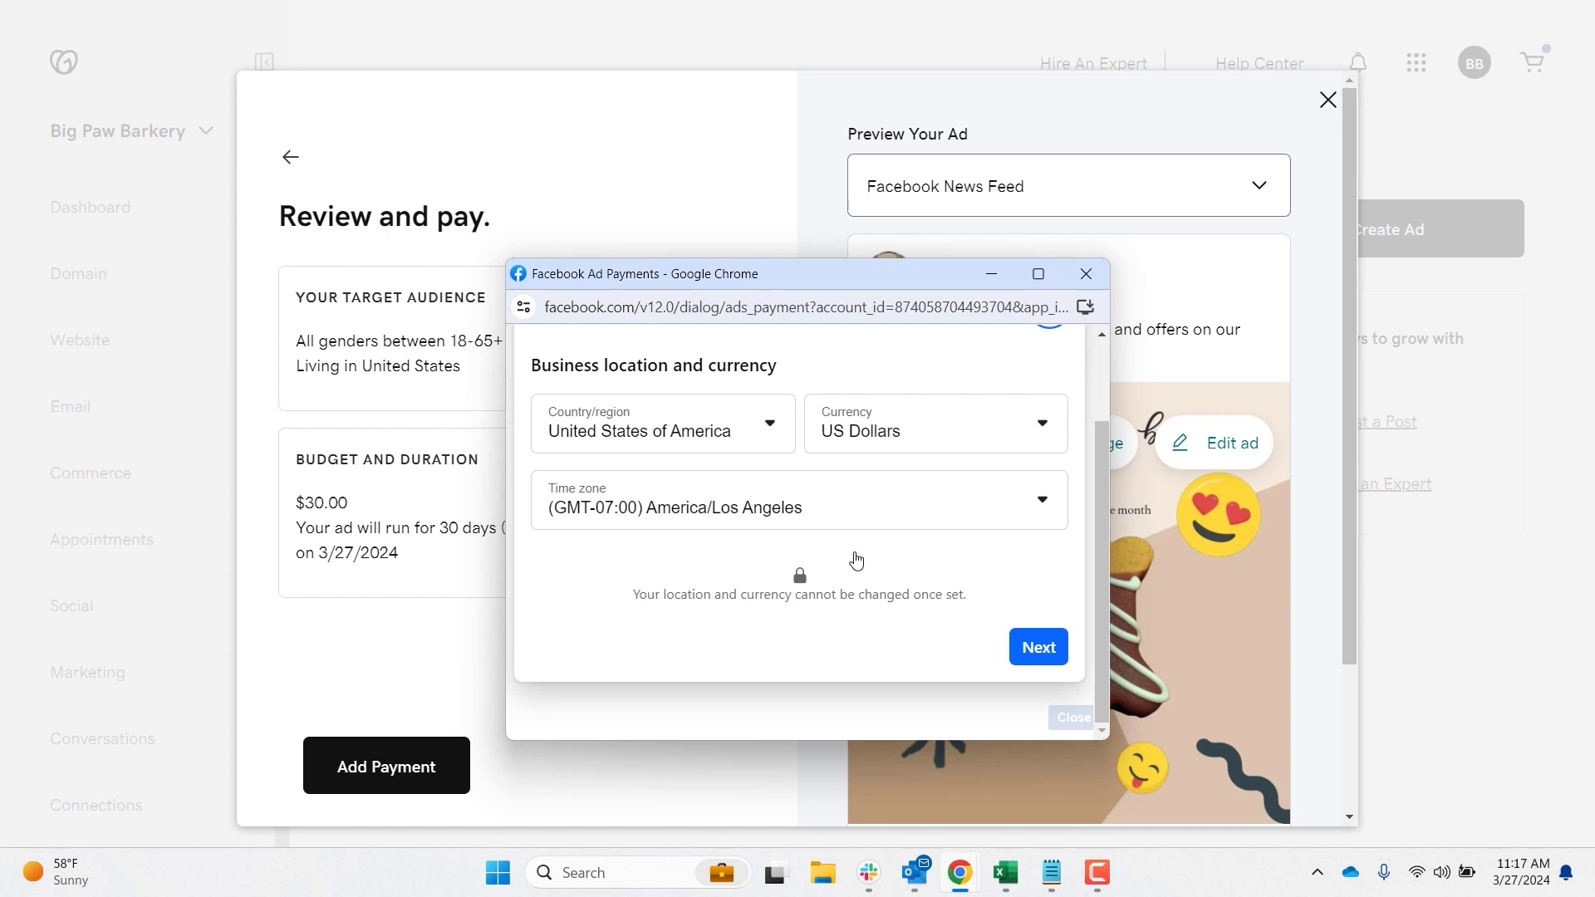
pyautogui.click(1062, 666)
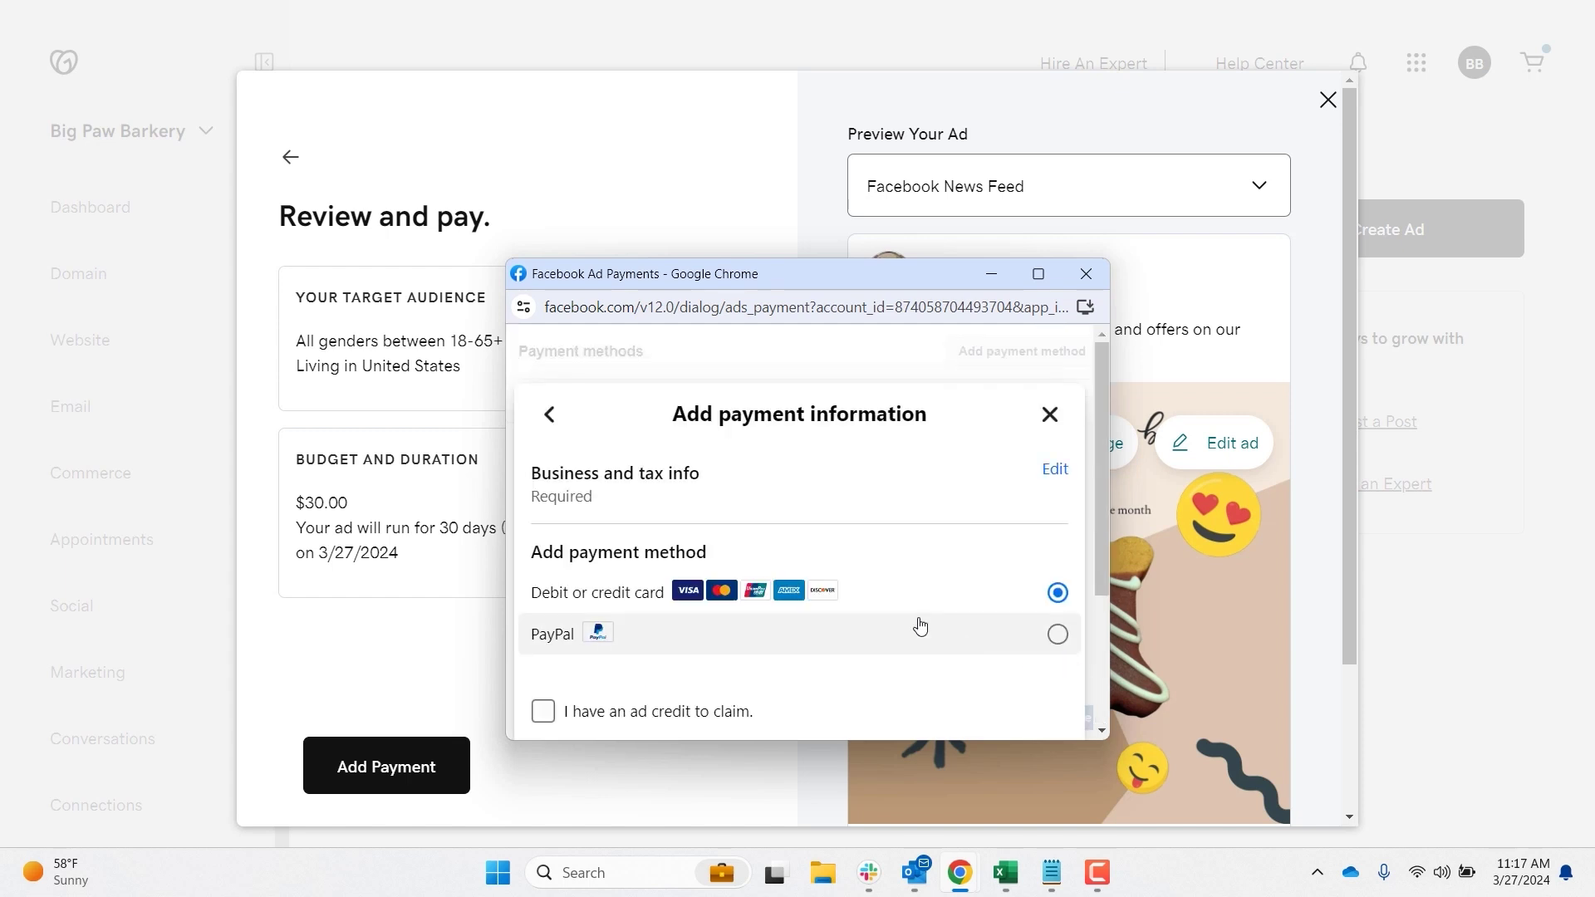
# Enter the cardholder name and card details, save the card, and close the payment window.
pyautogui.scroll(-3, 920, 627)
pyautogui.click(1037, 647)
pyautogui.click(716, 531)
pyautogui.write('Brian Smith')
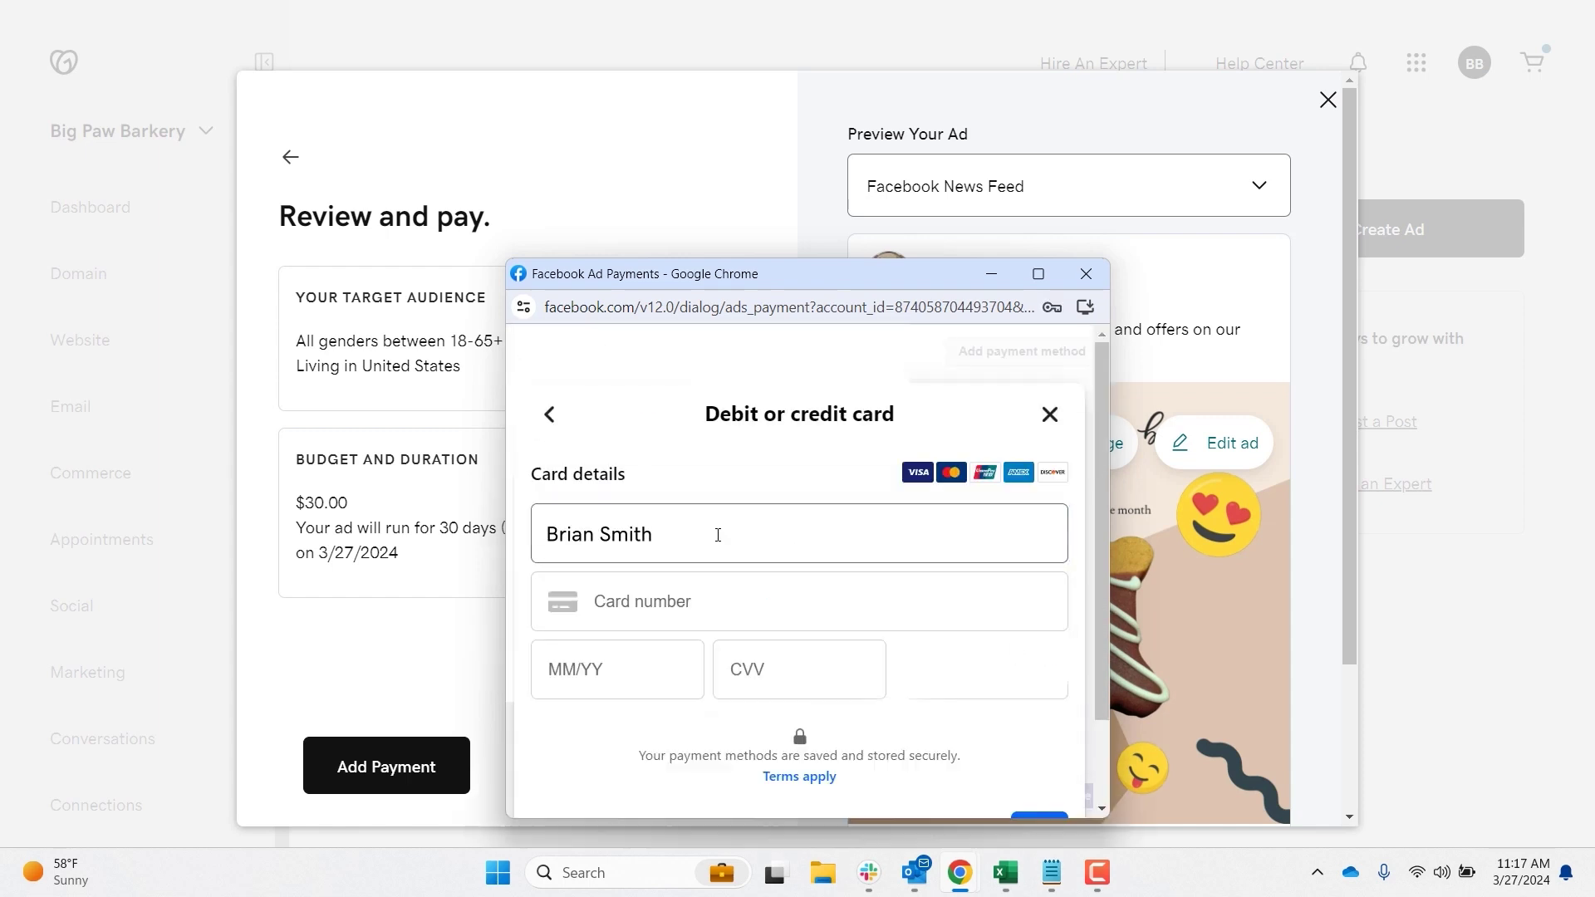
pyautogui.press('Tab')
pyautogui.write('41111')
pyautogui.write('0')
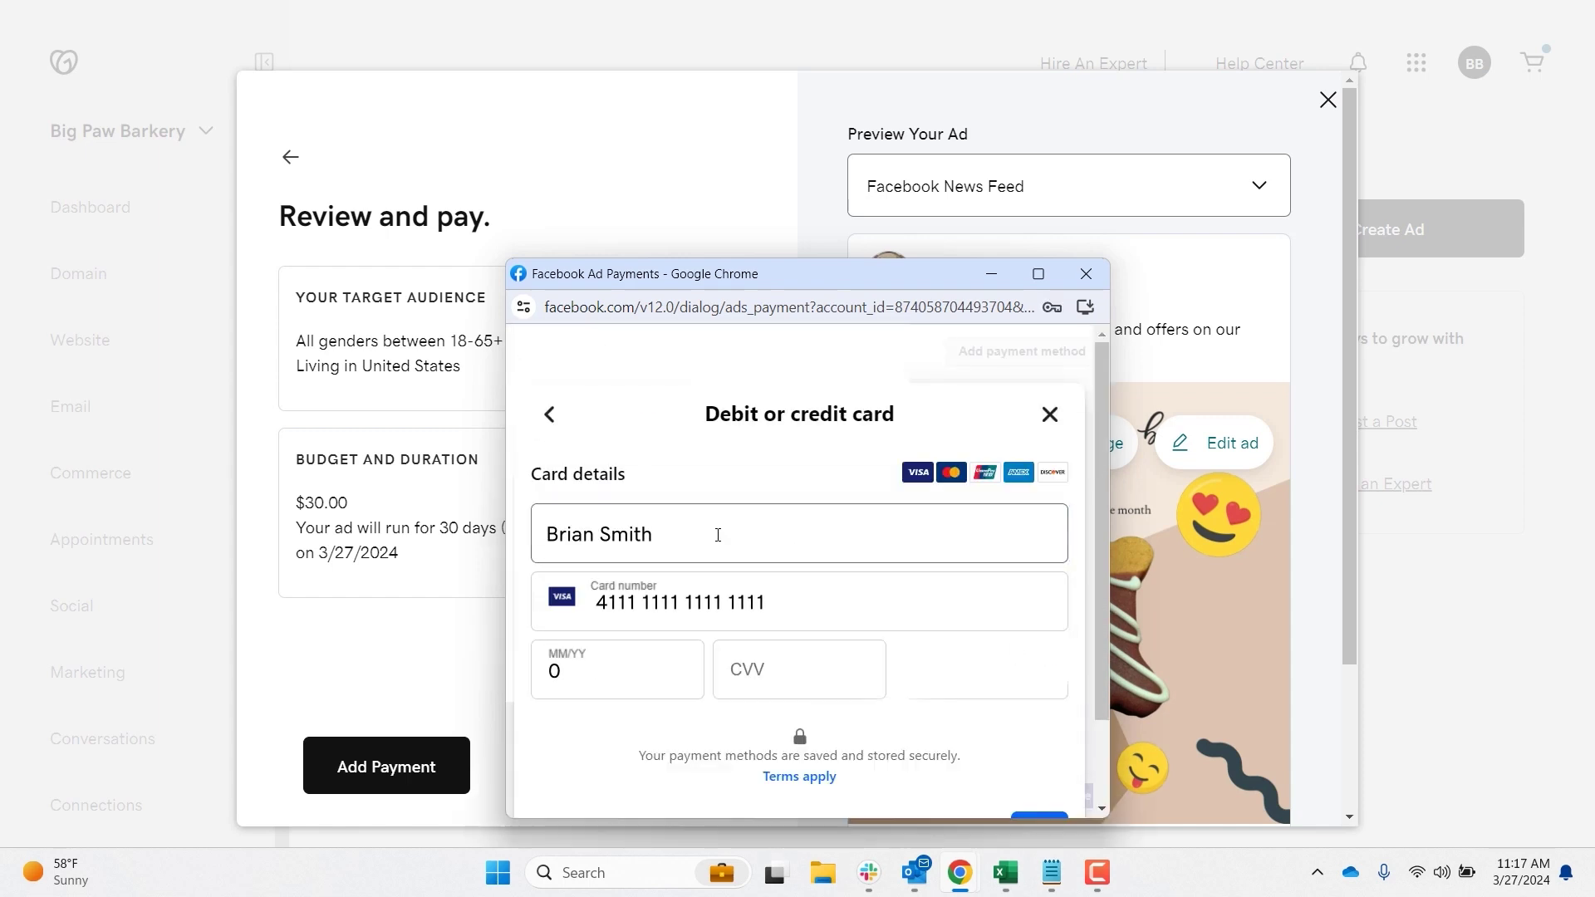
pyautogui.write('8/26')
pyautogui.click(1048, 729)
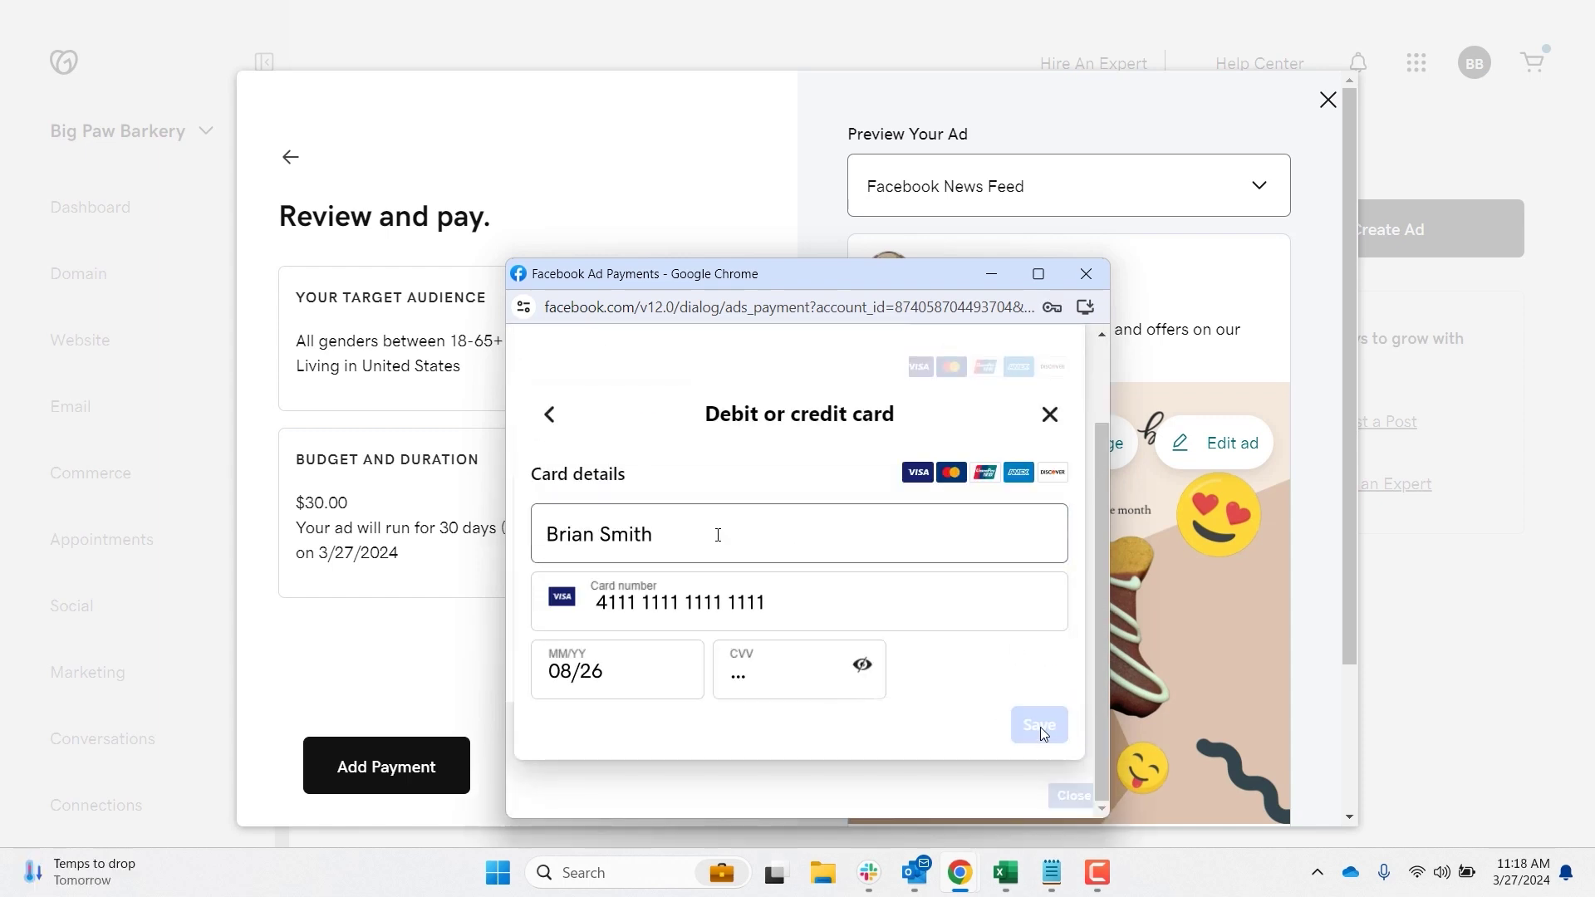
pyautogui.click(1025, 671)
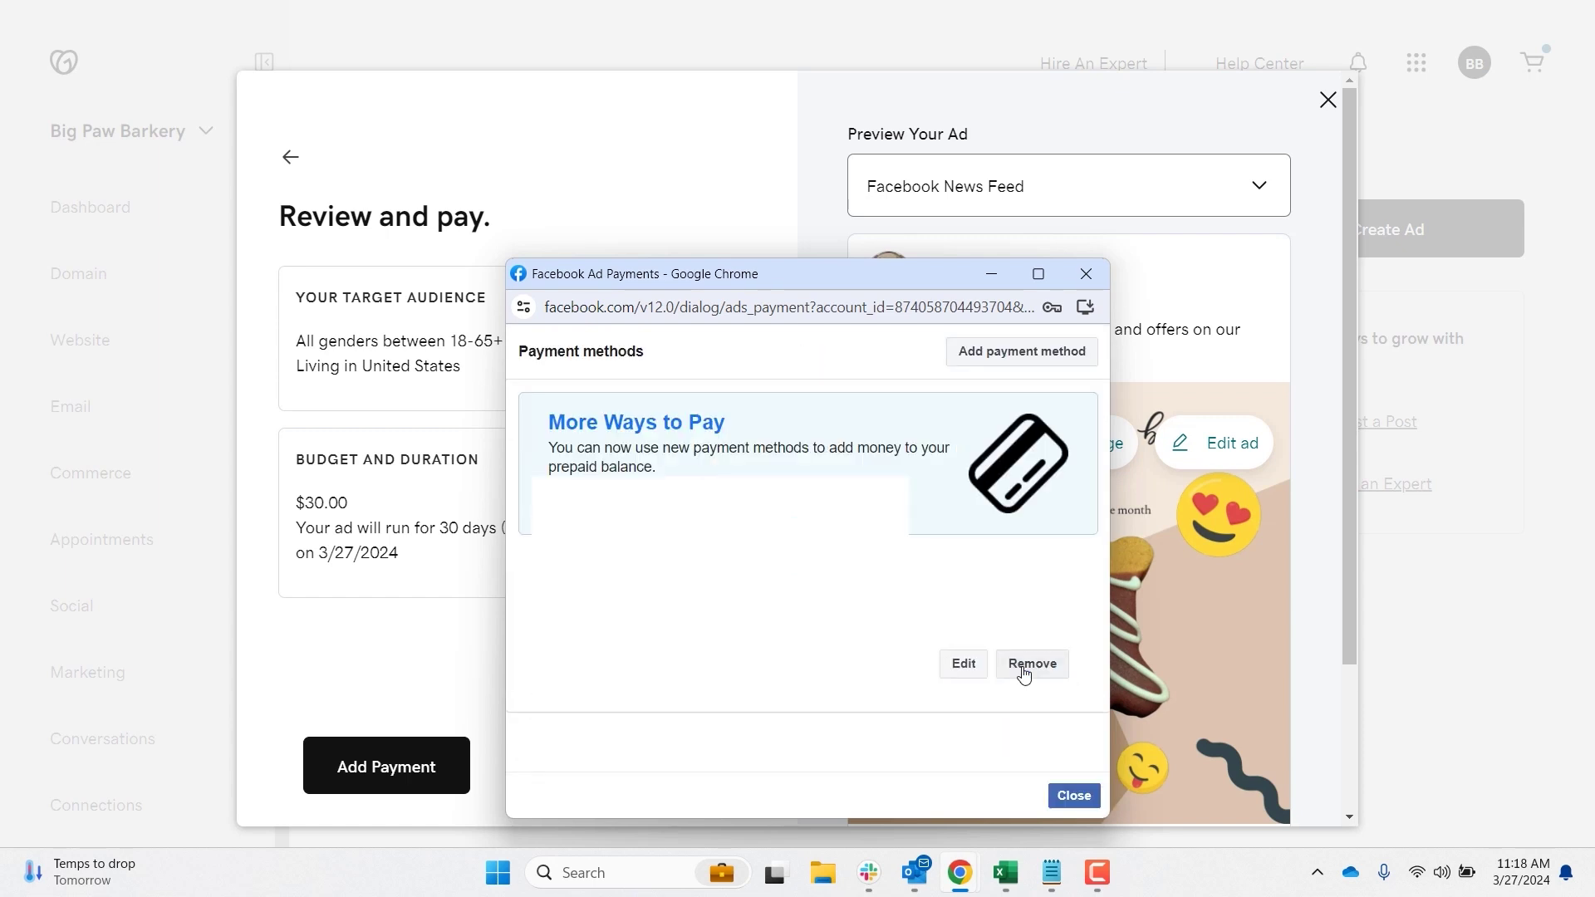
pyautogui.click(1074, 795)
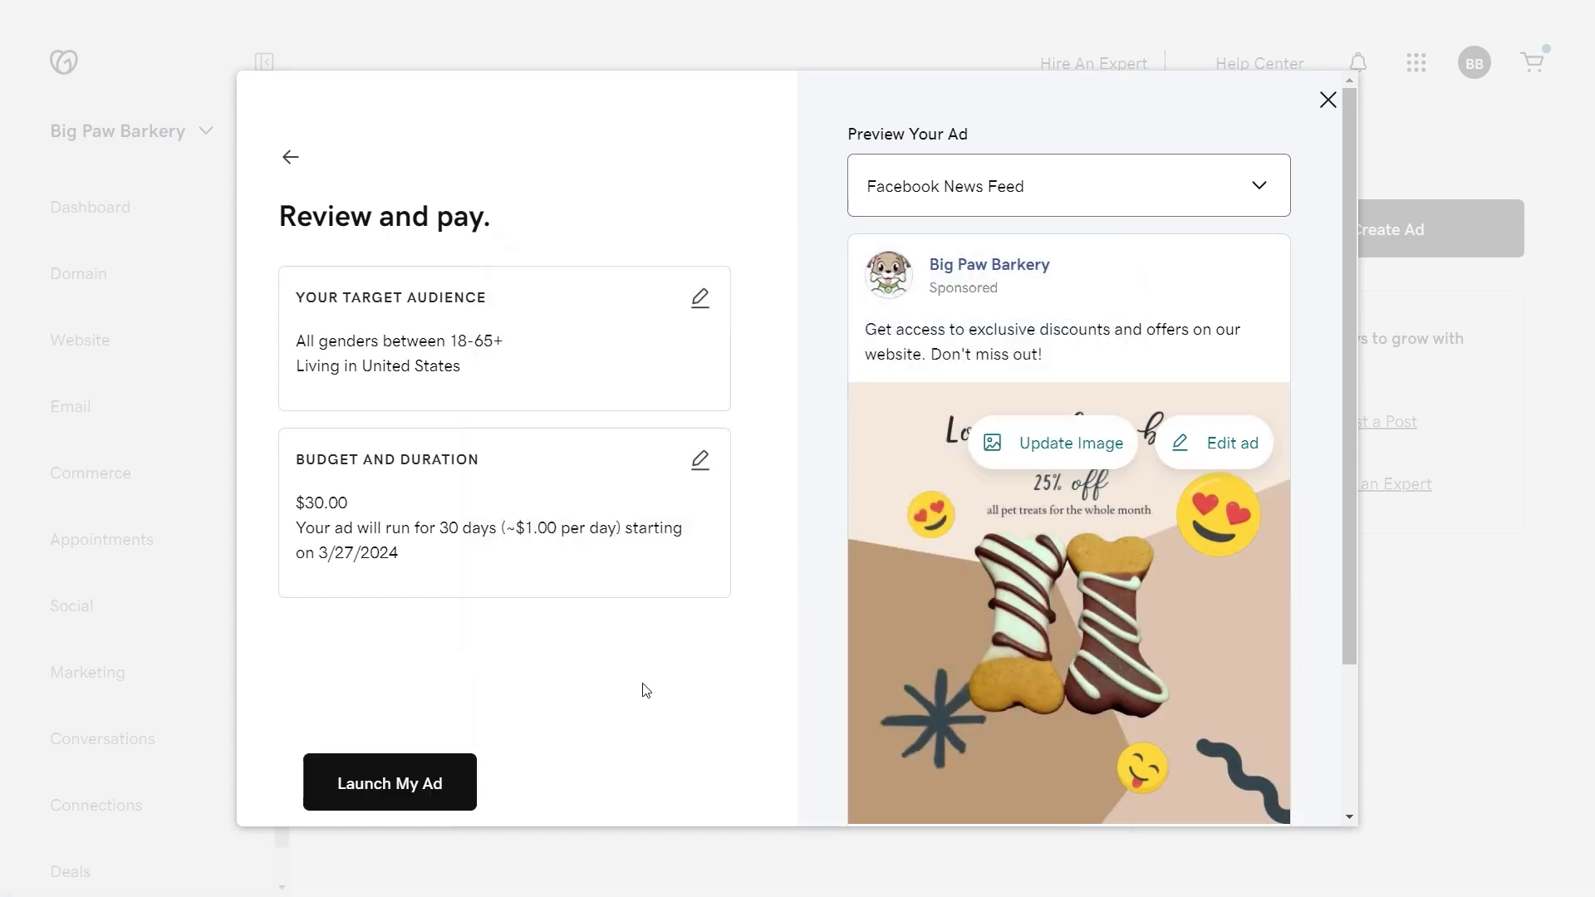
# Preview the ad as an Instagram News Feed post and as an Instagram Story.
pyautogui.scroll(-3, 1338, 555)
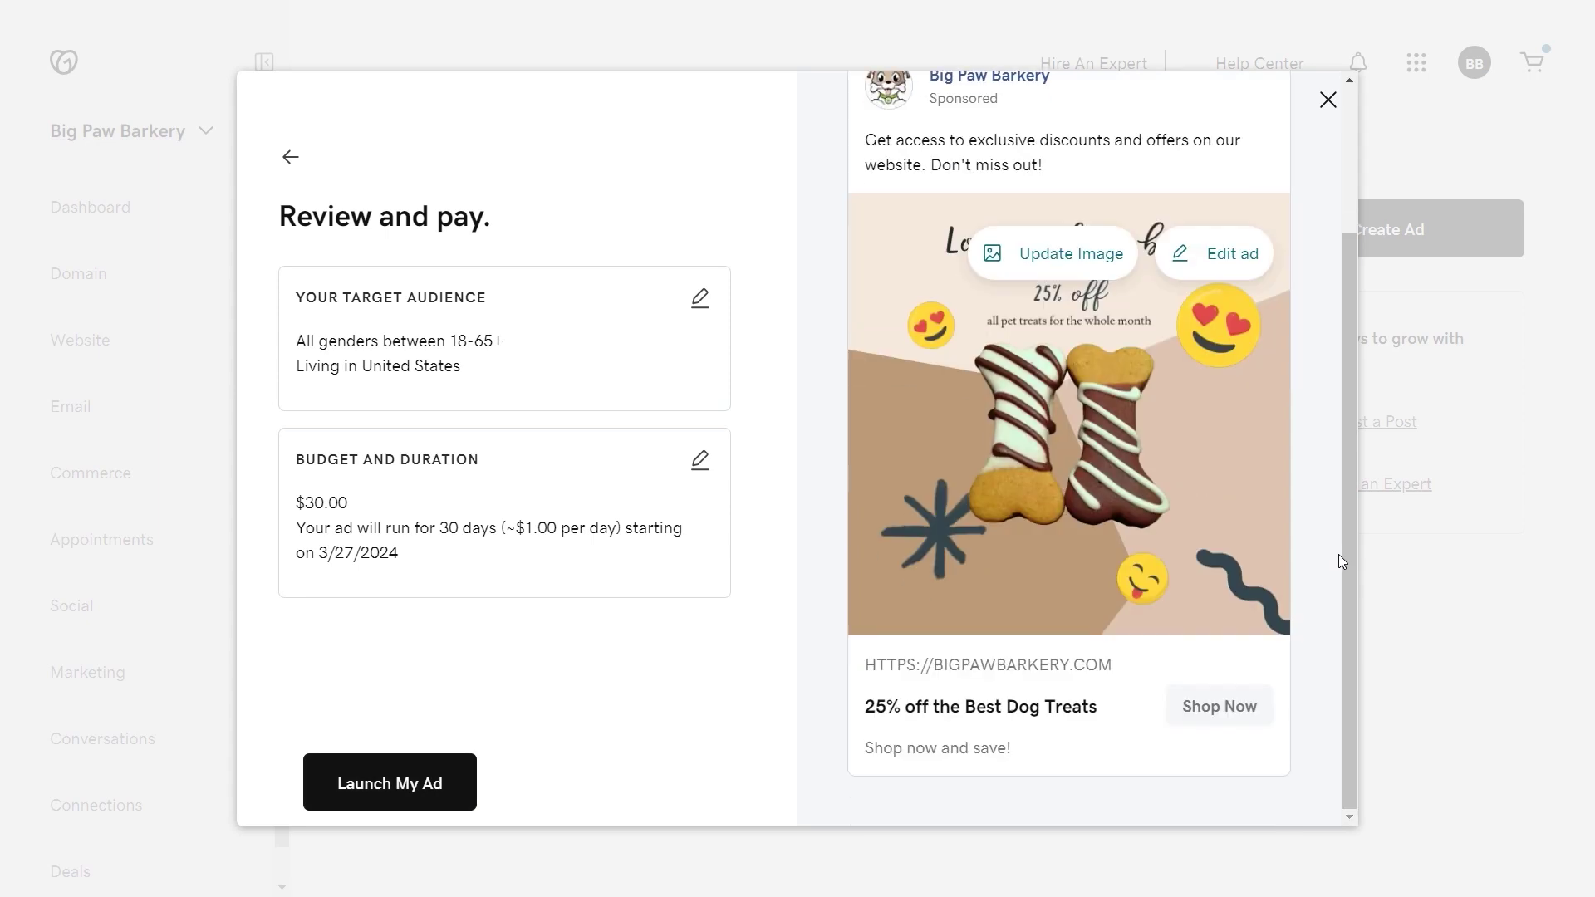
pyautogui.scroll(3, 1329, 548)
pyautogui.click(1144, 182)
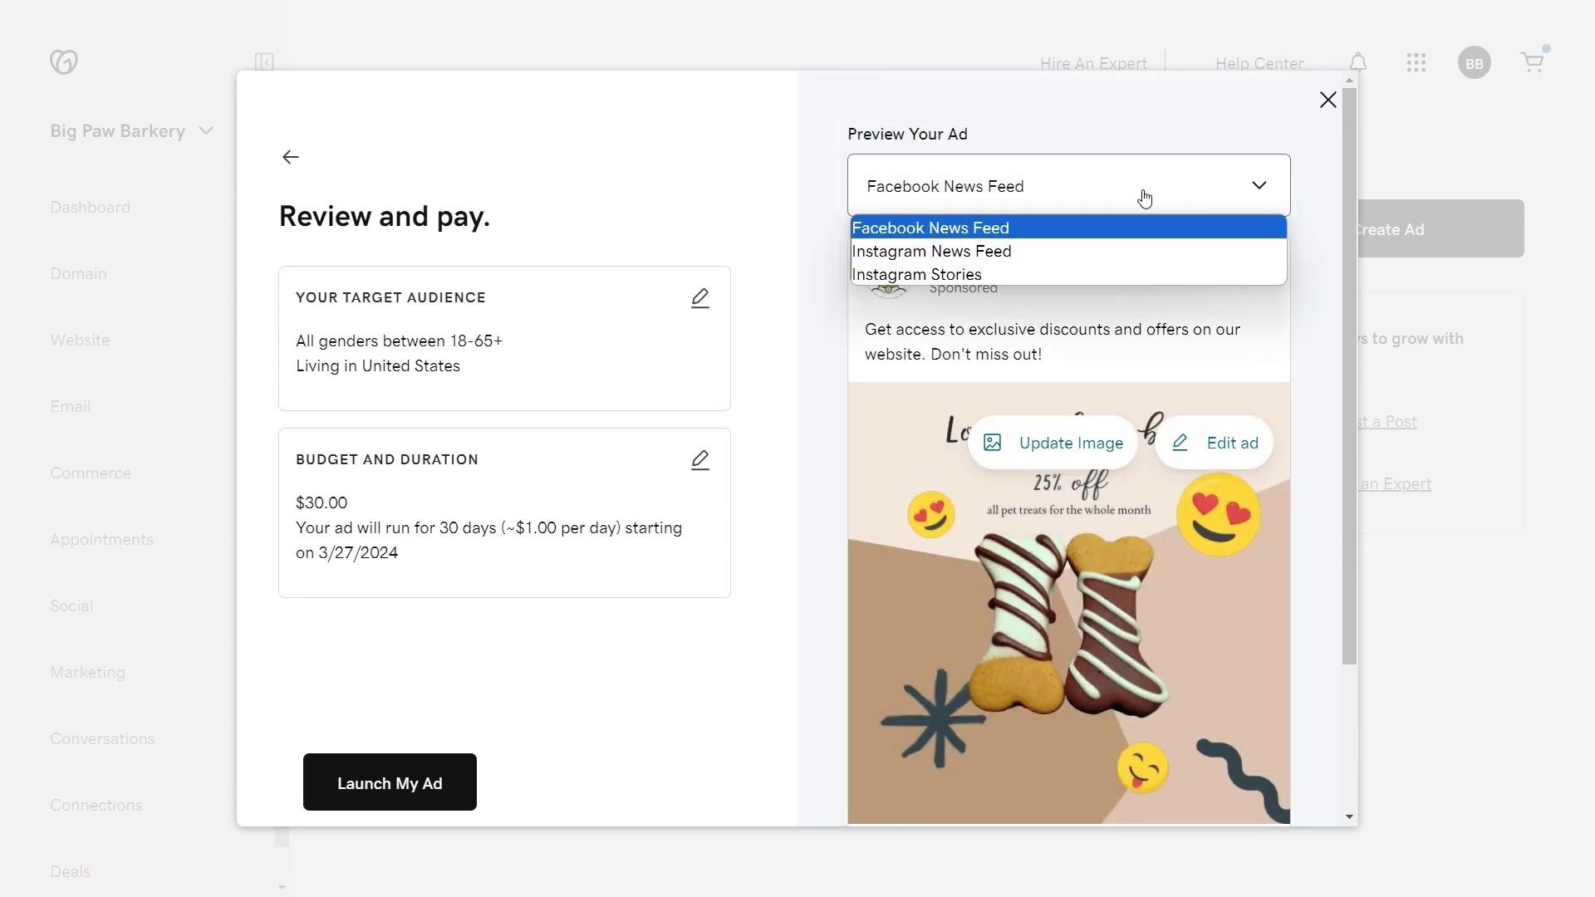
pyautogui.click(1134, 251)
pyautogui.scroll(-4, 1315, 307)
pyautogui.scroll(4, 1315, 307)
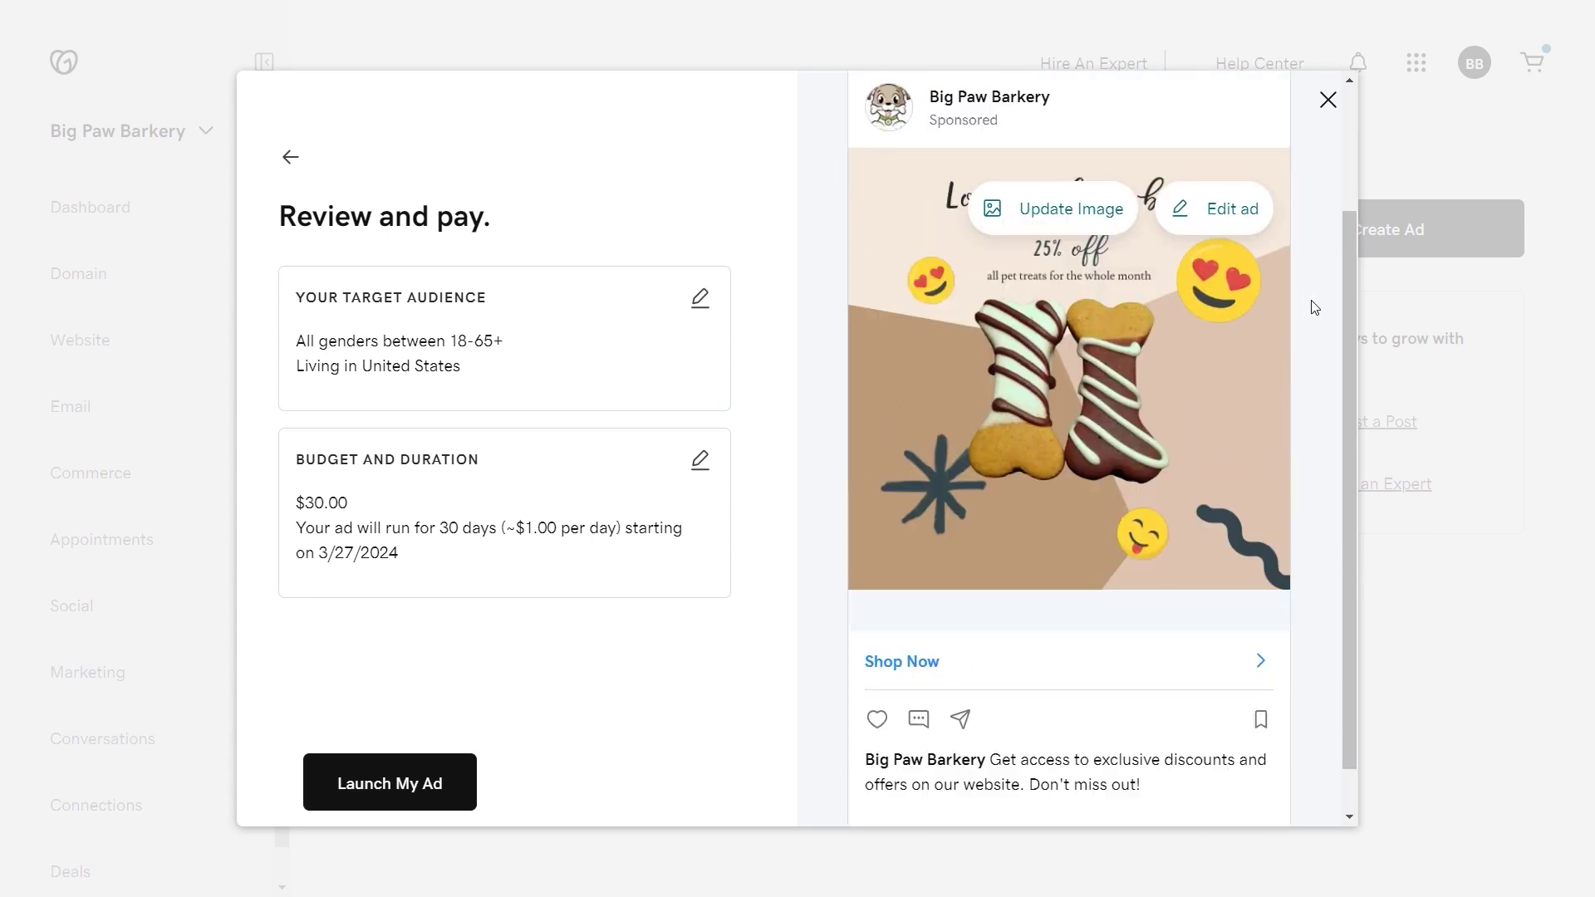
pyautogui.click(1121, 183)
pyautogui.click(1046, 268)
# Launch the dog-treat ad from the review-and-pay step.
pyautogui.scroll(-4, 1317, 375)
pyautogui.scroll(5, 1316, 375)
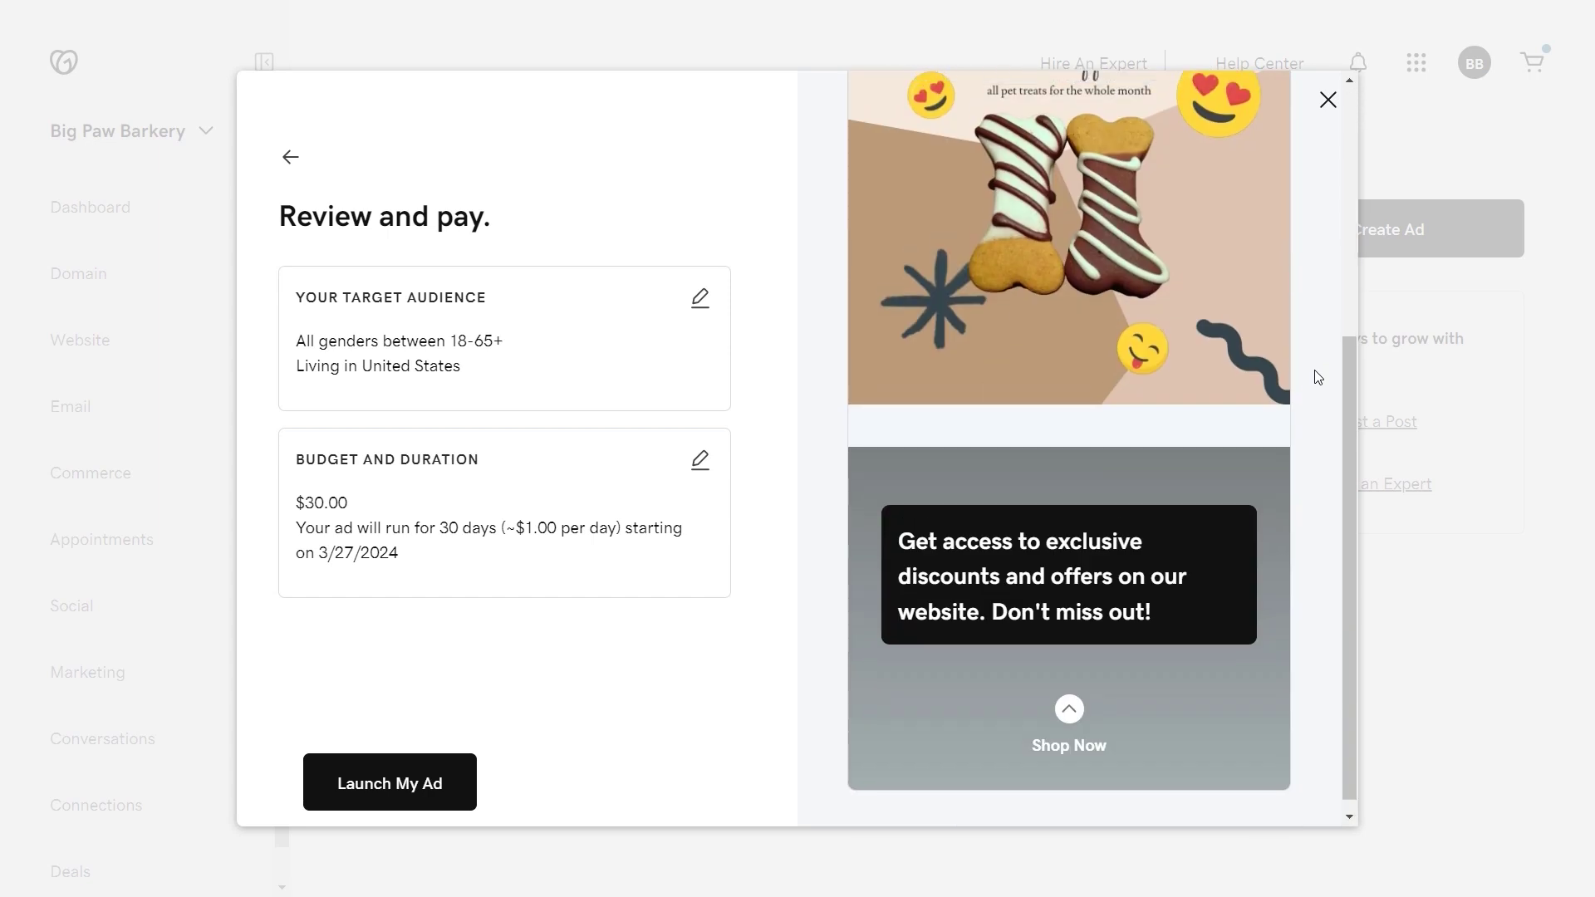
pyautogui.click(391, 804)
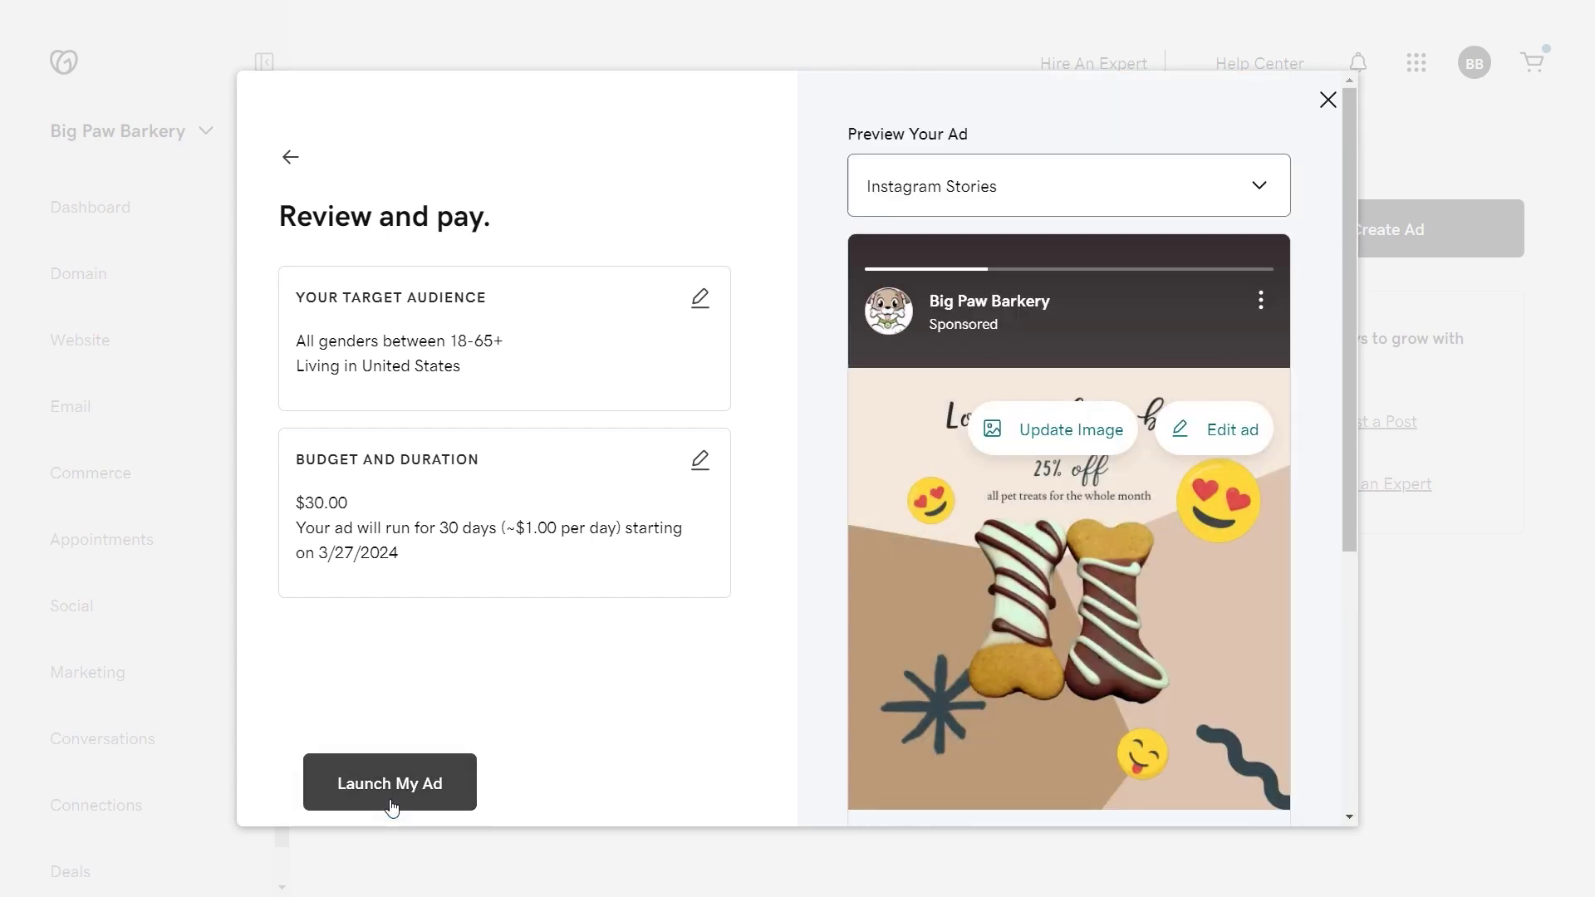
# Close the Review and pay window to see the '25% off the Best Dog Treats' draft campaign on Digital Ads.
pyautogui.click(1328, 101)
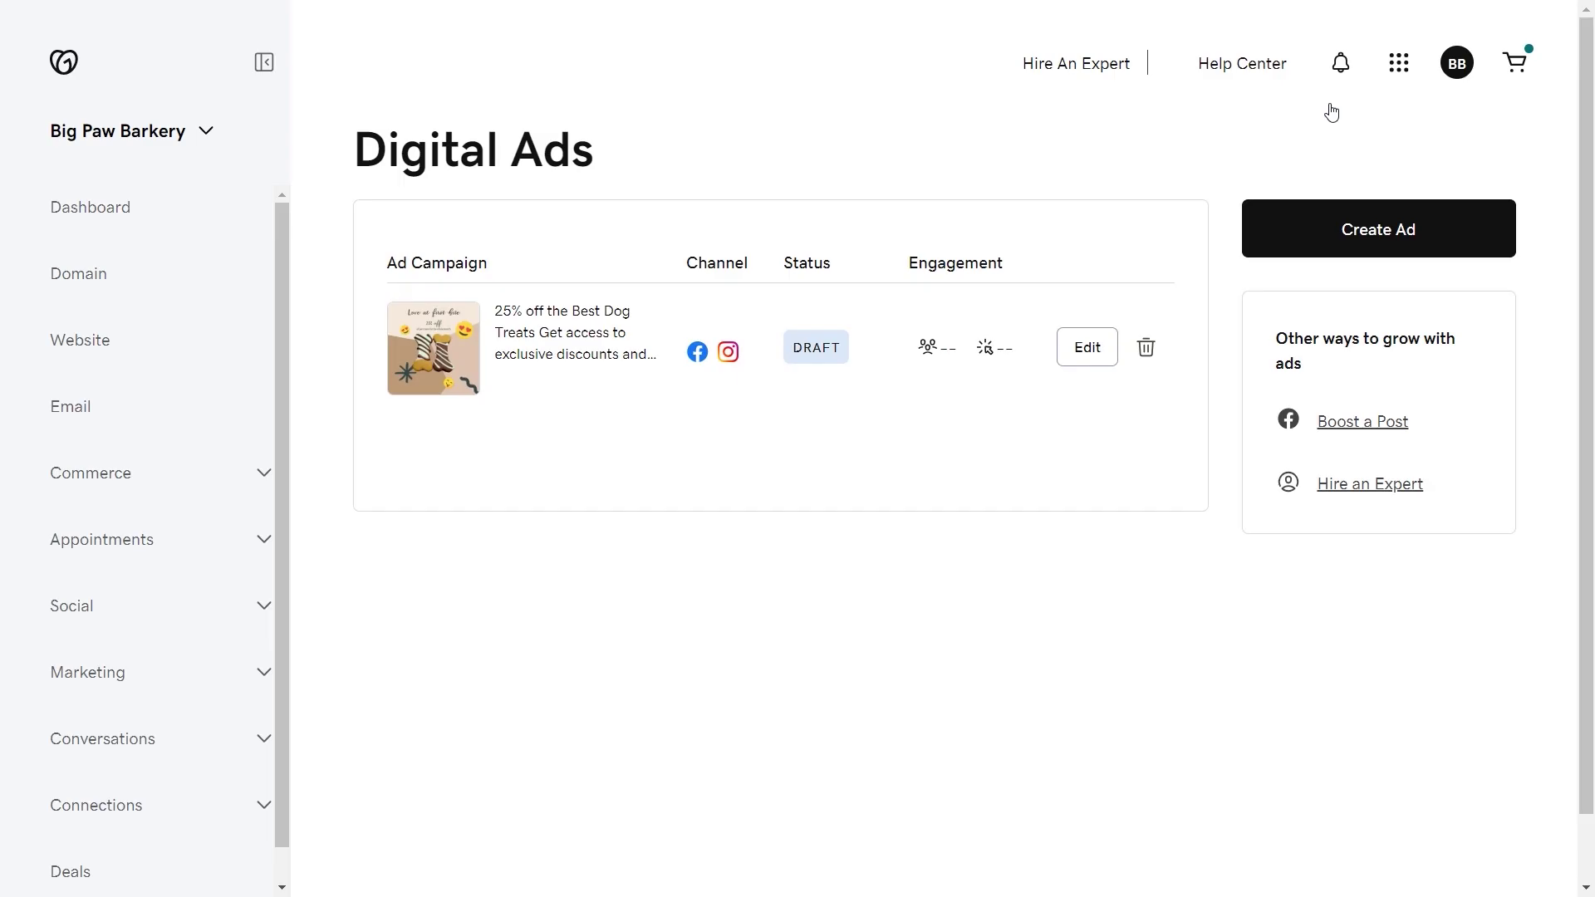